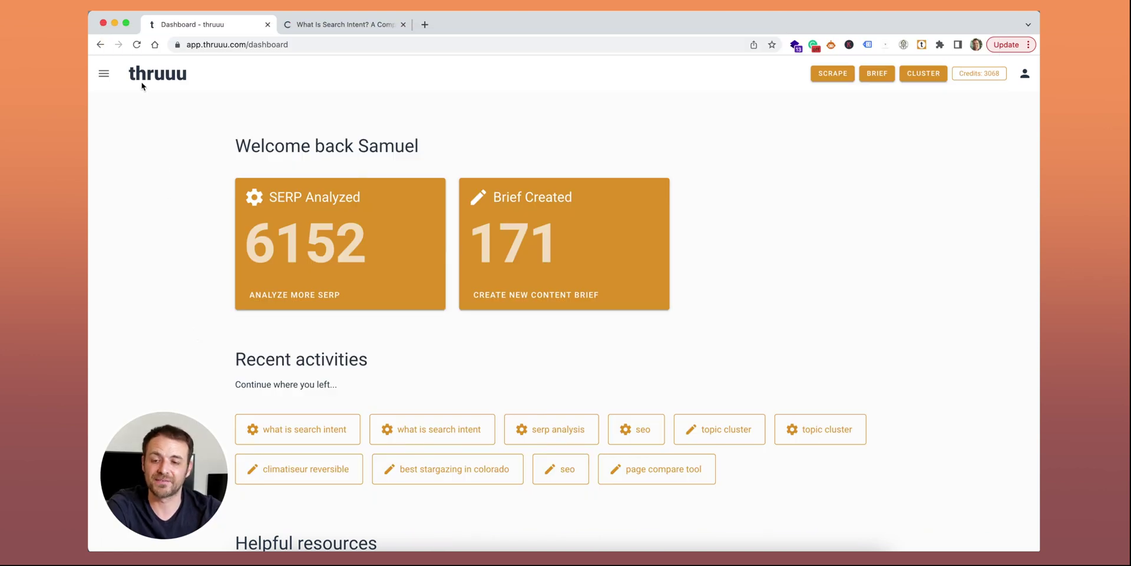
Run a SERP scrape for 'what is search intent' (US google.com, English, desktop, 20 results).
{"action": "left_click", "coordinate": [104, 73]}
{"action": "left_click", "coordinate": [141, 106]}
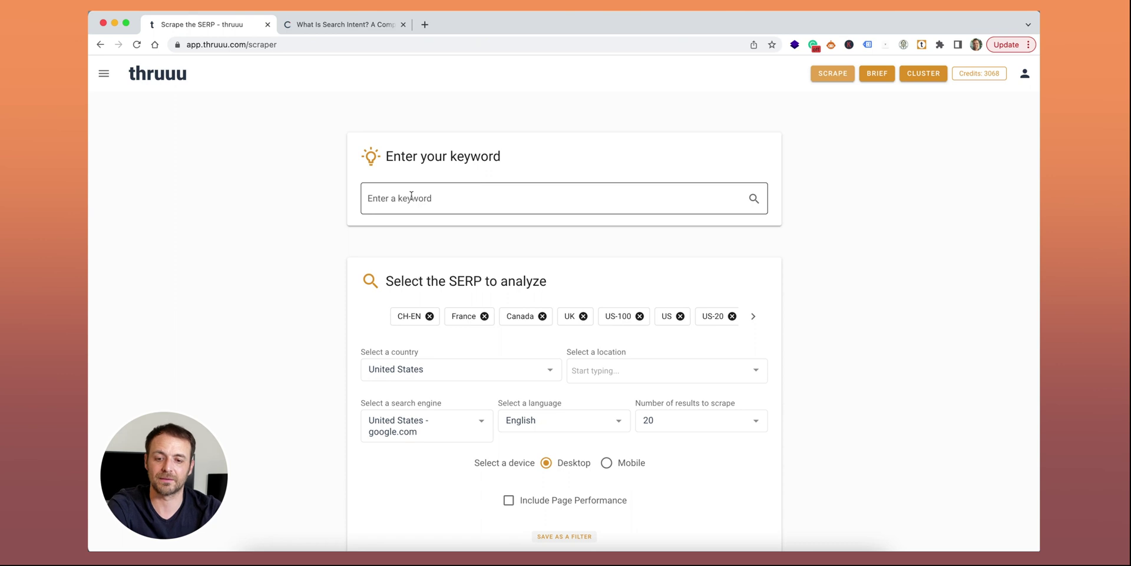
{"action": "left_click", "coordinate": [411, 197]}
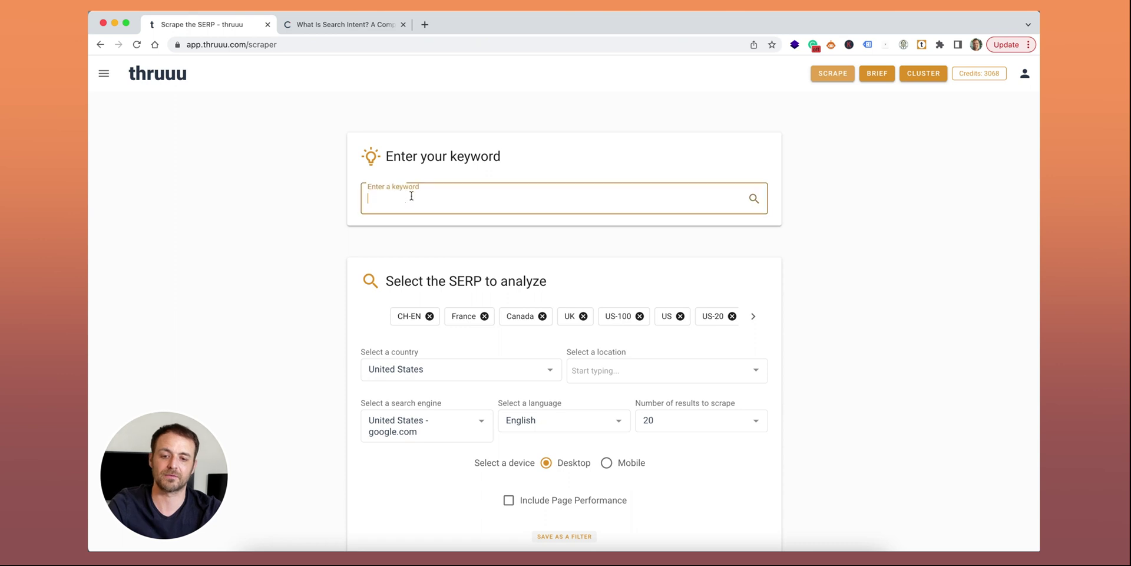
{"action": "type", "text": "what"}
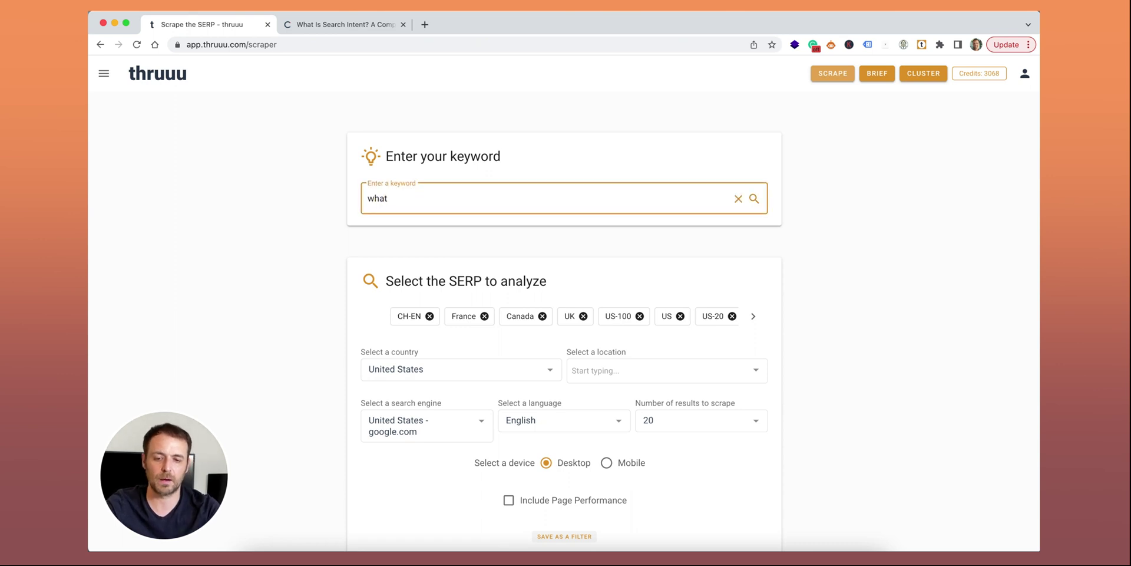
{"action": "type", "text": "ri"}
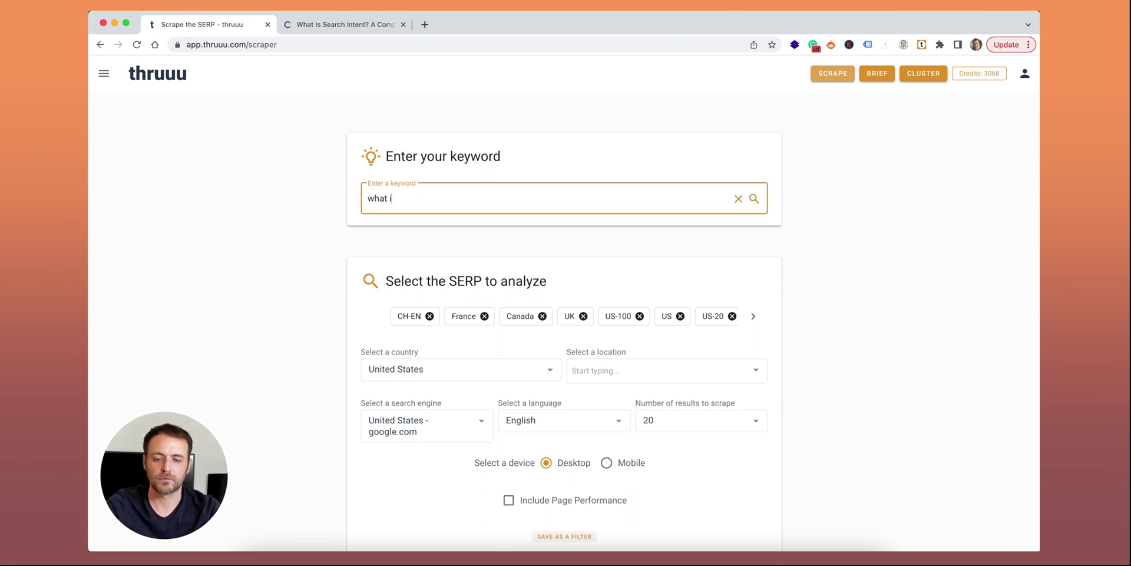
{"action": "type", "text": "s search "}
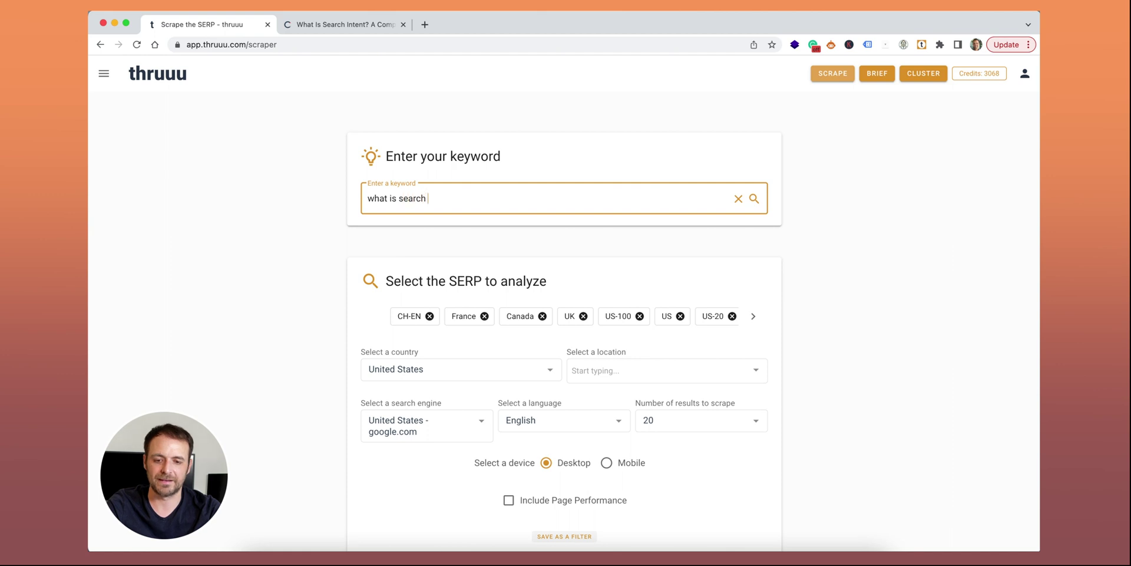
{"action": "type", "text": "intent"}
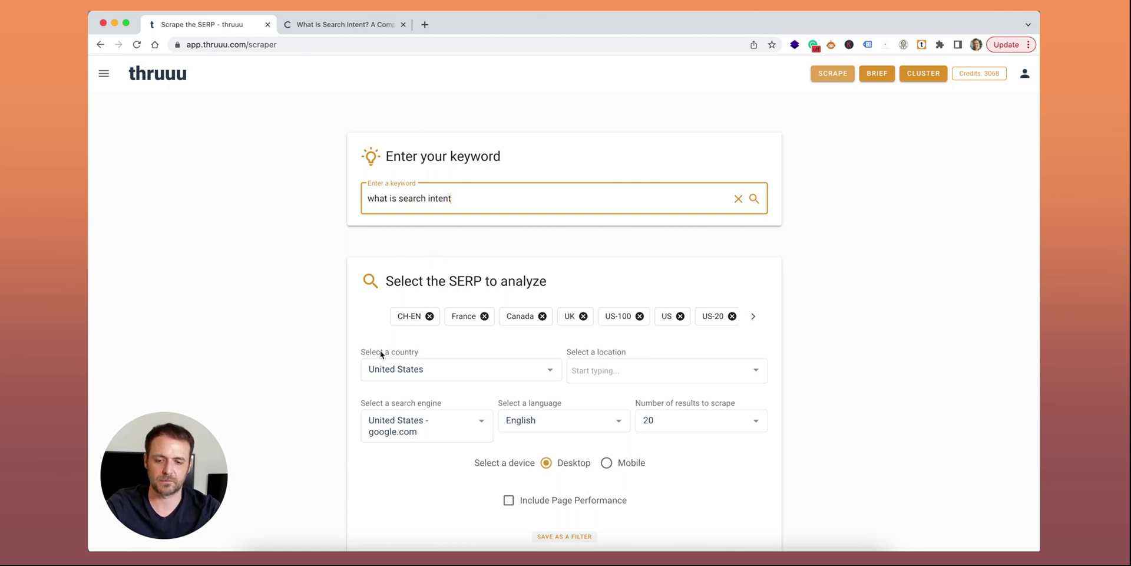
{"action": "scroll", "coordinate": [485, 355], "scroll_direction": "down", "scroll_amount": 3}
{"action": "left_click", "coordinate": [407, 481]}
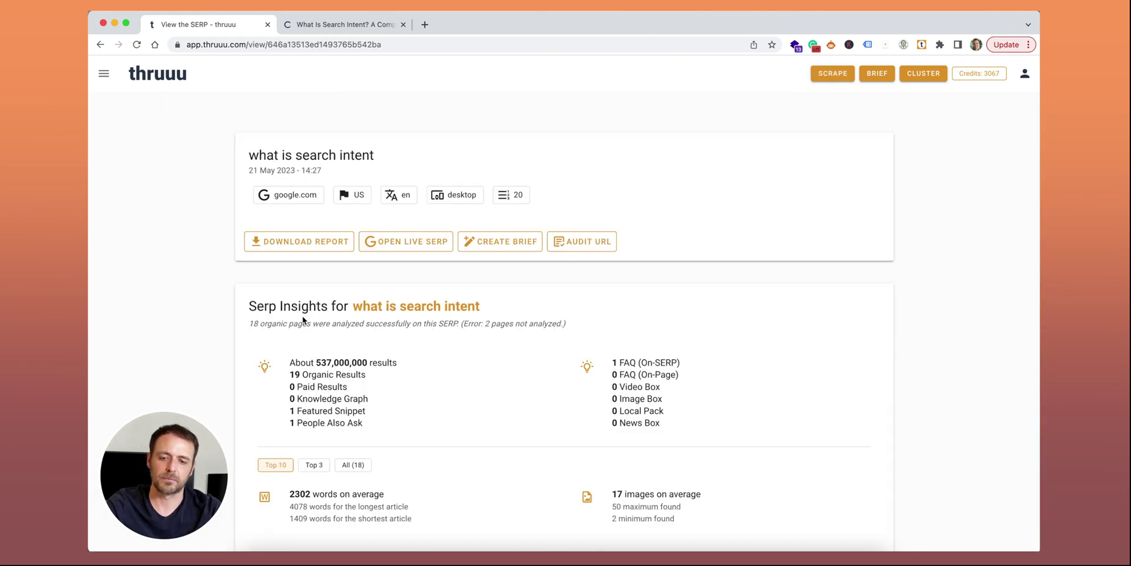
Scroll through the SERP insights: 19 organic results, 2302 average words, 17 images.
{"action": "scroll", "coordinate": [449, 287], "scroll_direction": "down", "scroll_amount": 3}
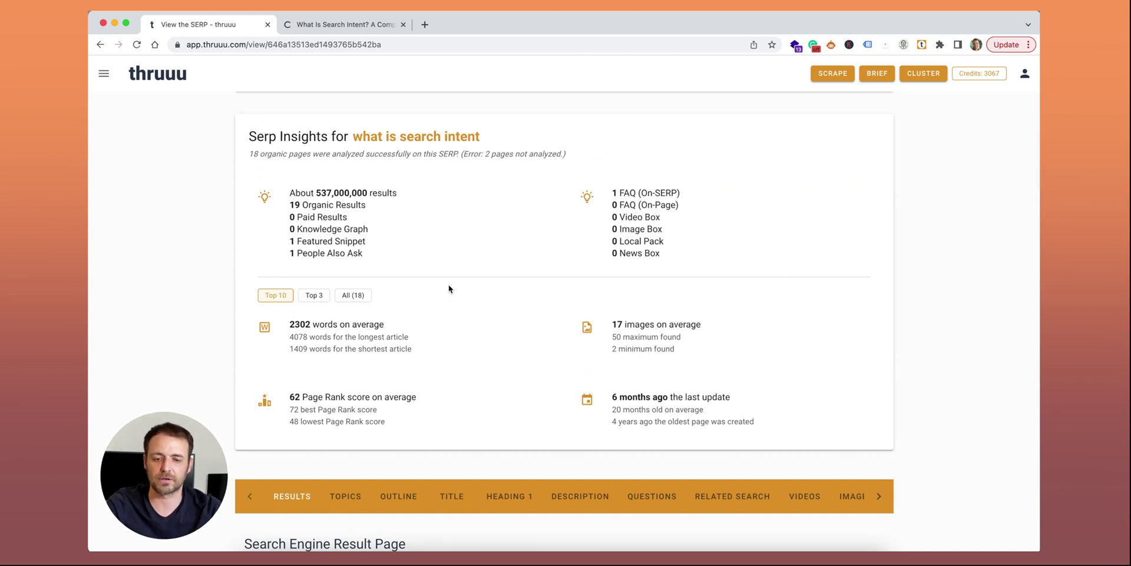
{"action": "scroll", "coordinate": [448, 284], "scroll_direction": "up", "scroll_amount": 3}
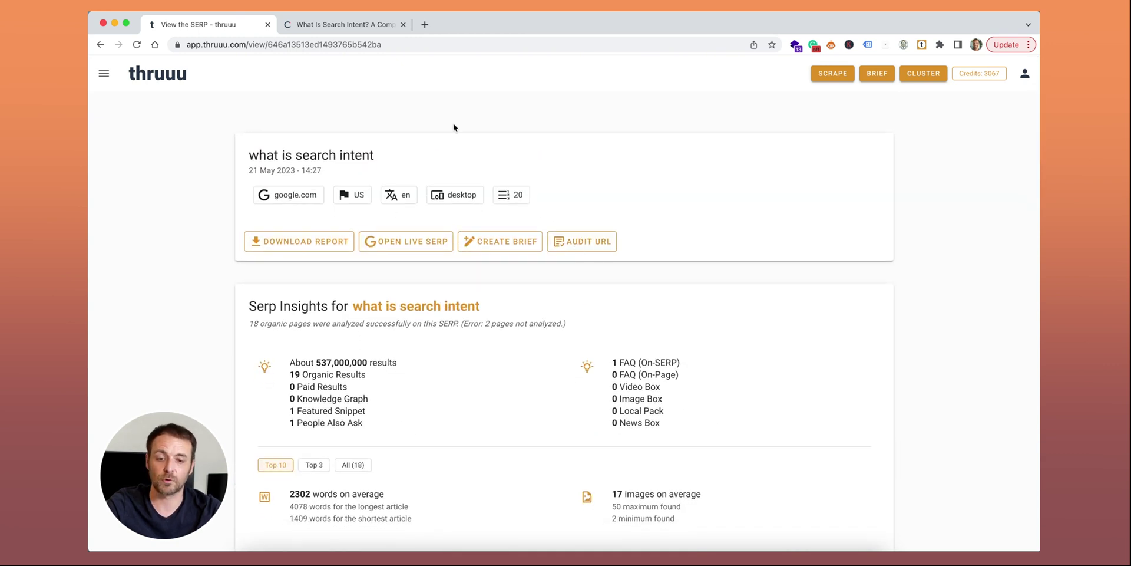
Audit the copied contentellect.com/search-intent/ article URL against this SERP.
{"action": "left_click", "coordinate": [342, 24]}
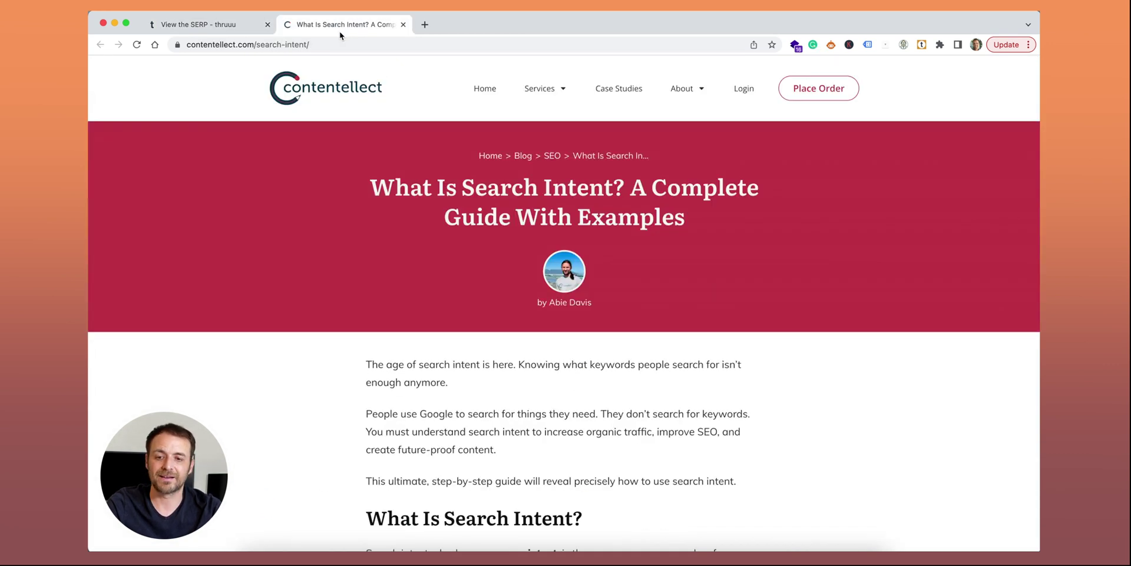
{"action": "left_click", "coordinate": [325, 40]}
{"action": "key", "text": "cmd+c"}
{"action": "left_click", "coordinate": [209, 24]}
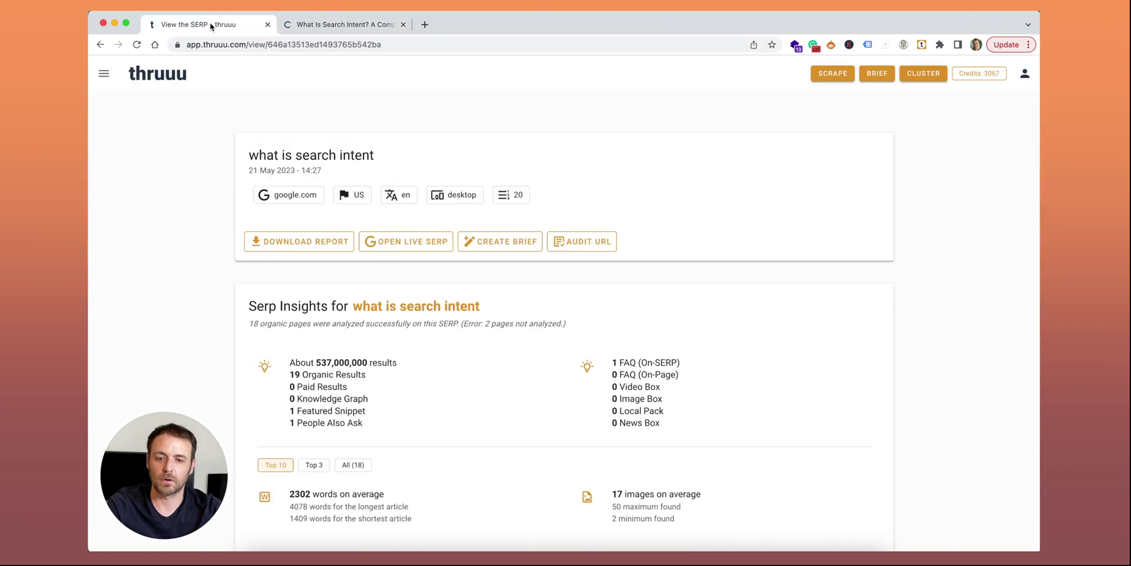
{"action": "left_click", "coordinate": [564, 241]}
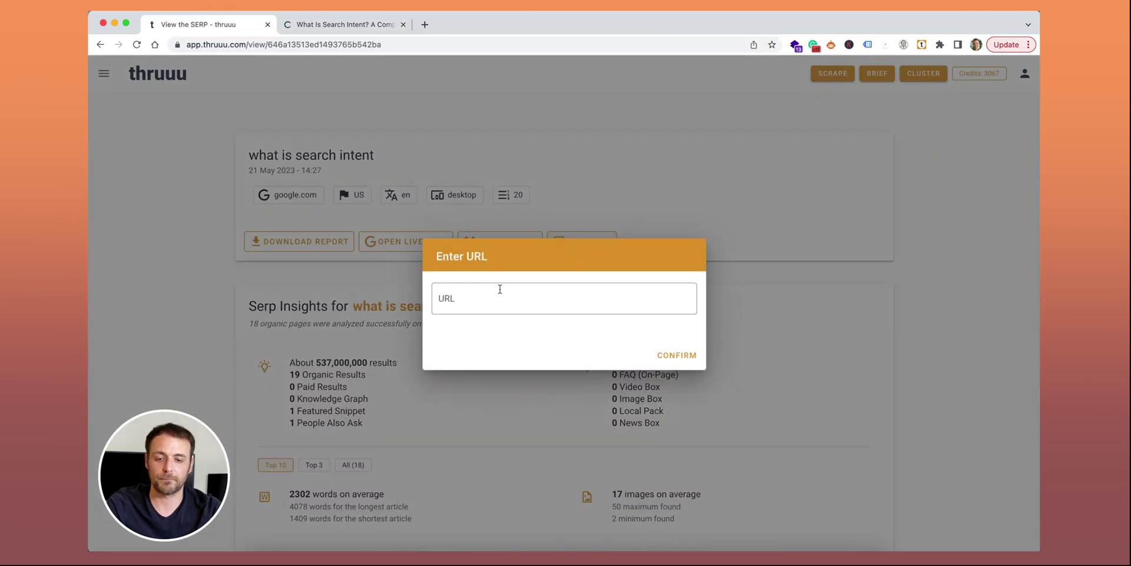
{"action": "left_click", "coordinate": [476, 303]}
{"action": "key", "text": "cmd+v"}
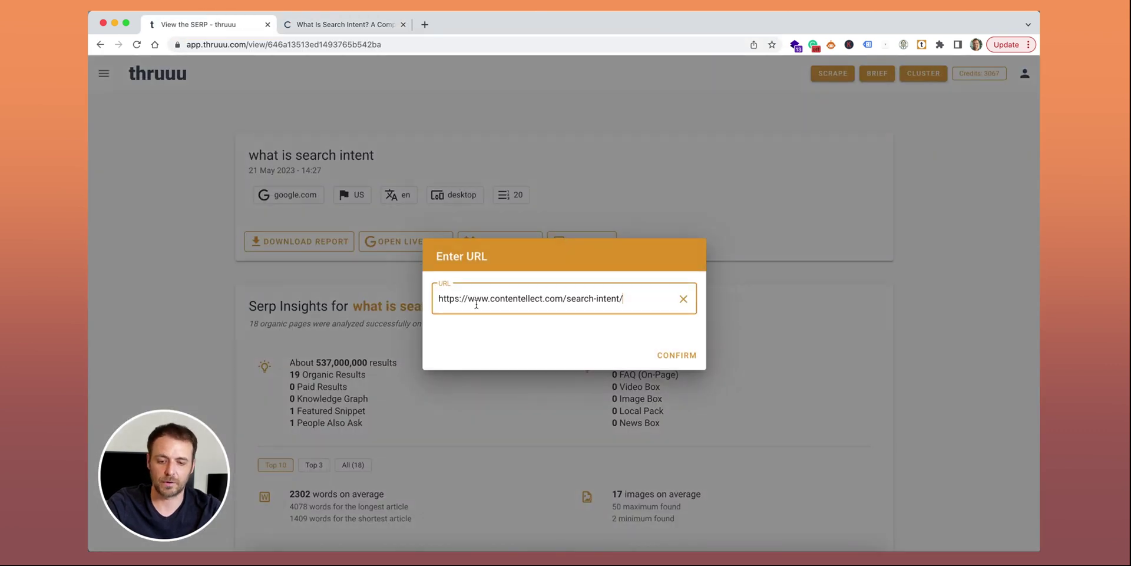
{"action": "left_click", "coordinate": [675, 354]}
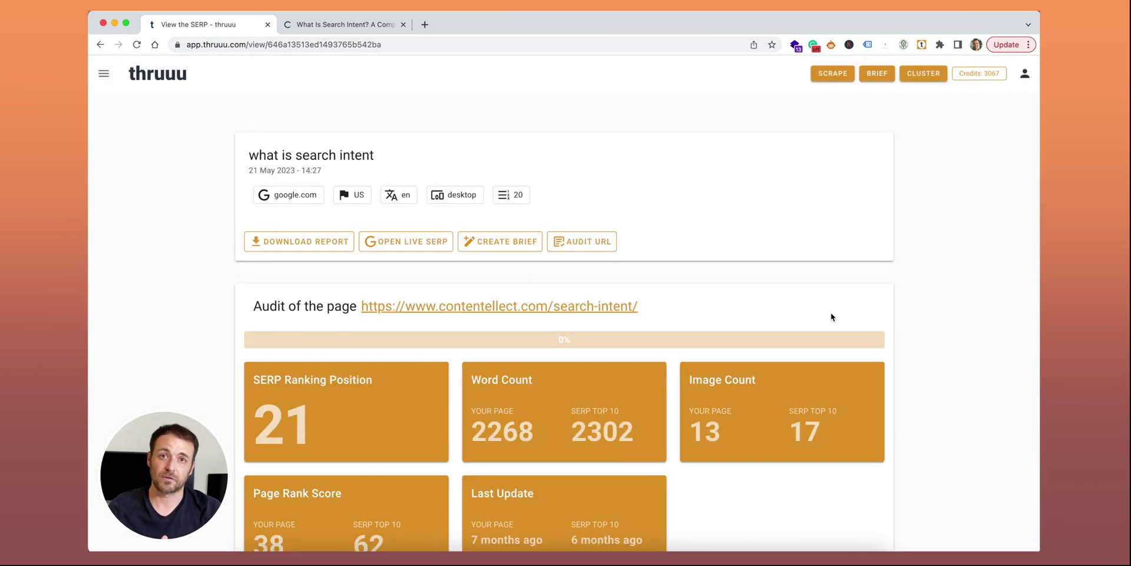
Highlight the top-10 average word count of 2302 against the article's 2268 words.
{"action": "scroll", "coordinate": [831, 313], "scroll_direction": "down", "scroll_amount": 4}
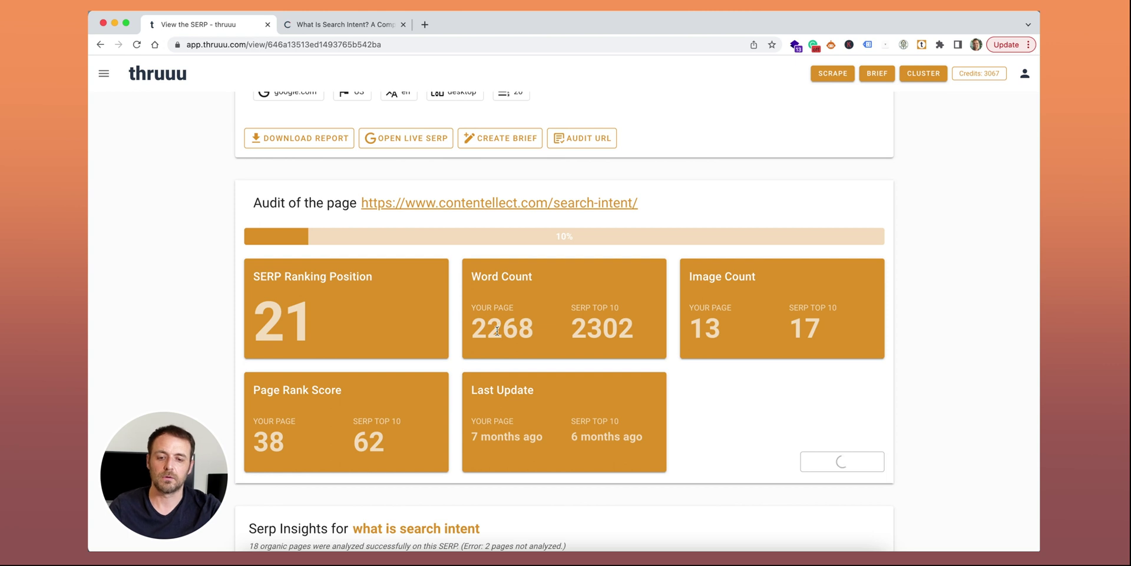
{"action": "double_click", "coordinate": [602, 331]}
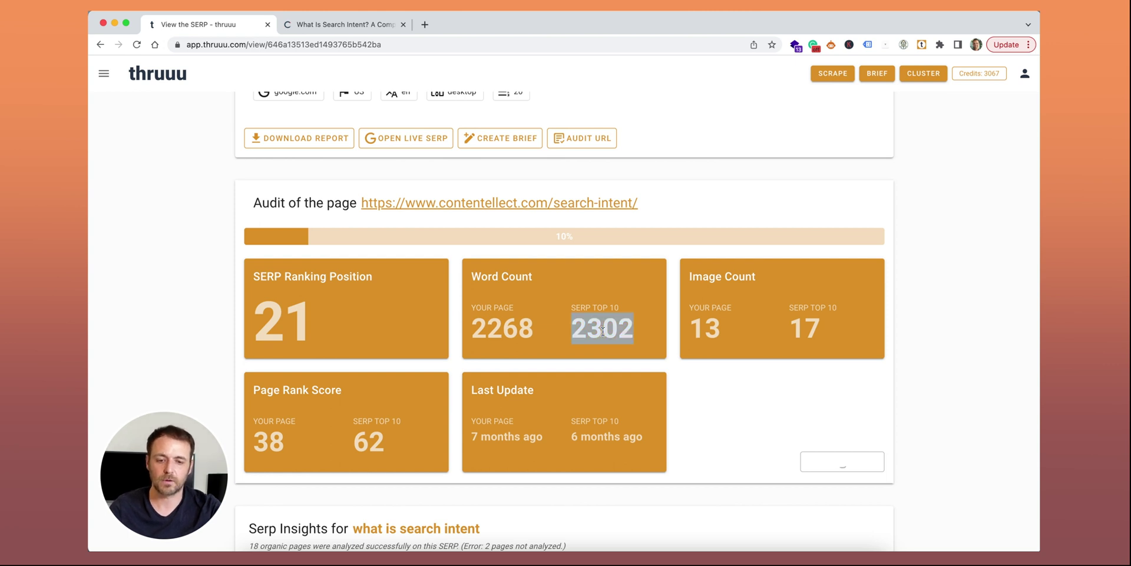
{"action": "left_click", "coordinate": [602, 331]}
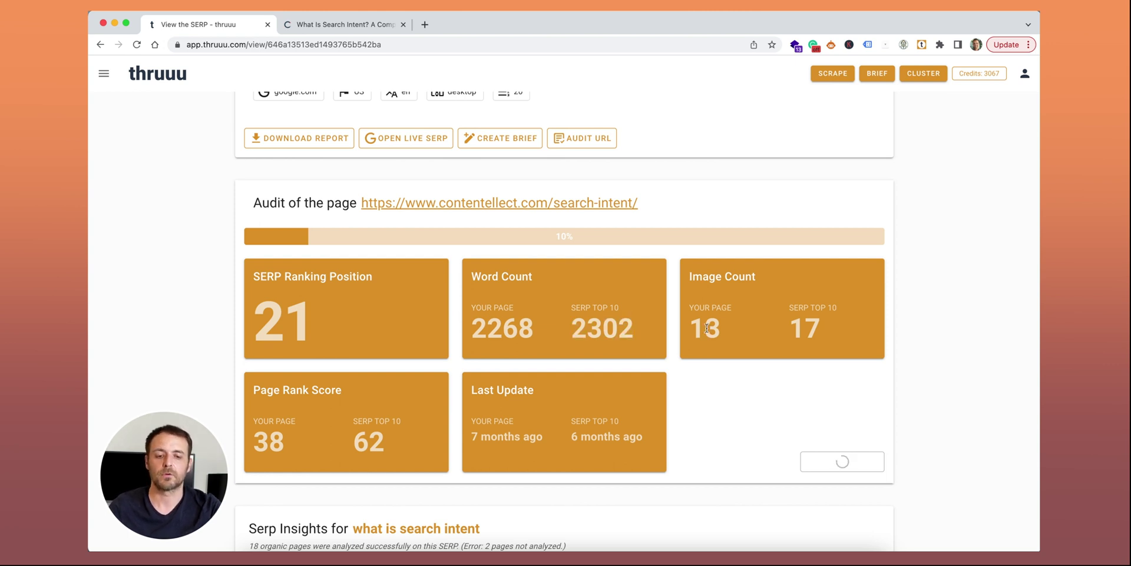
Highlight the image counts (13 vs 17) and page rank scores (38 vs 62).
{"action": "double_click", "coordinate": [706, 328]}
{"action": "double_click", "coordinate": [805, 328]}
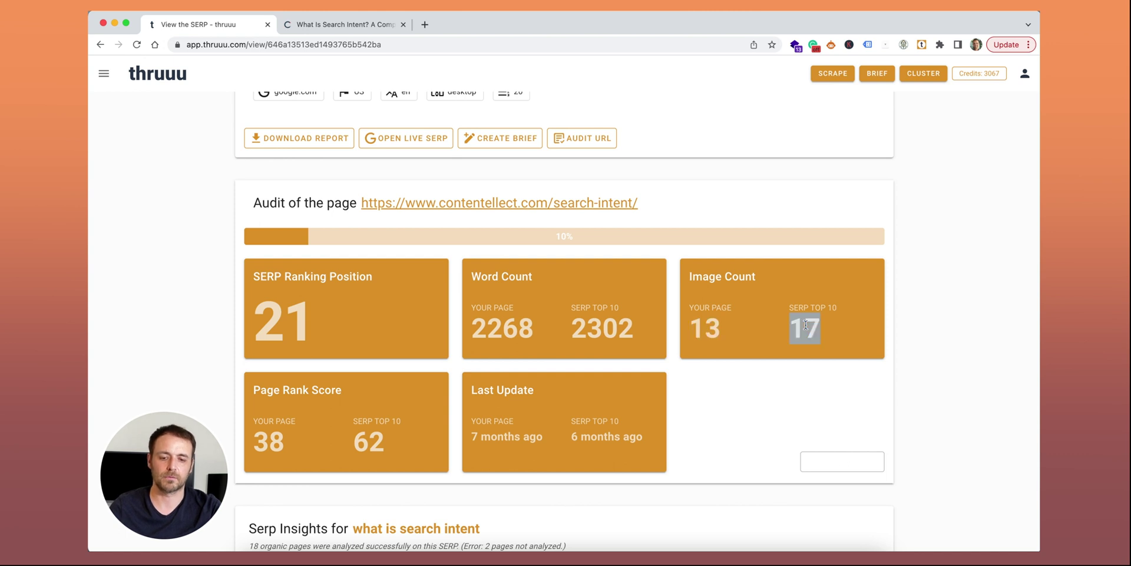
{"action": "double_click", "coordinate": [268, 441]}
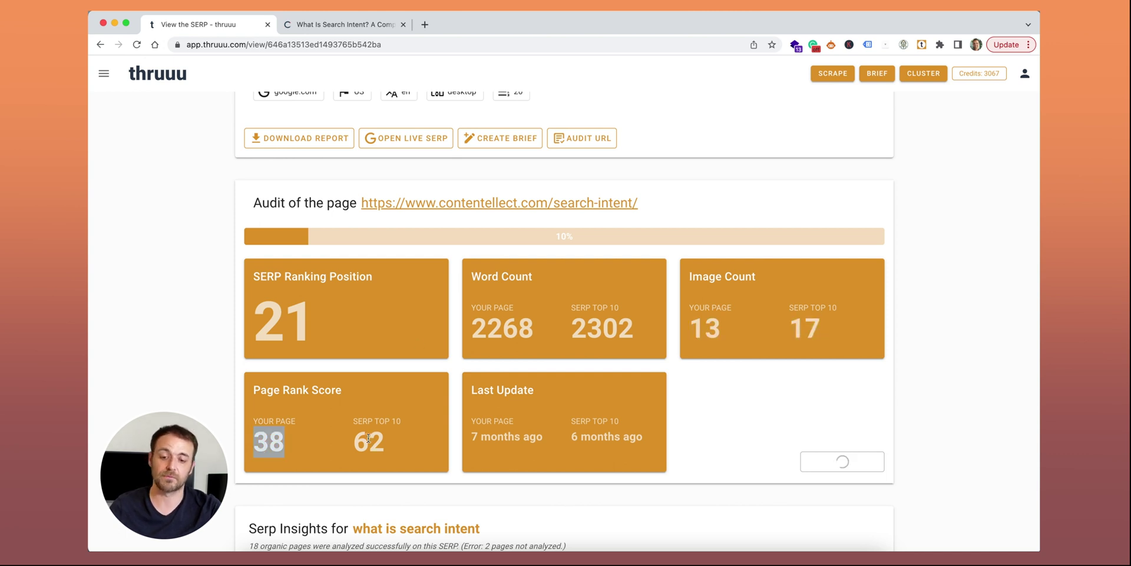
{"action": "double_click", "coordinate": [368, 439]}
{"action": "left_click", "coordinate": [515, 439]}
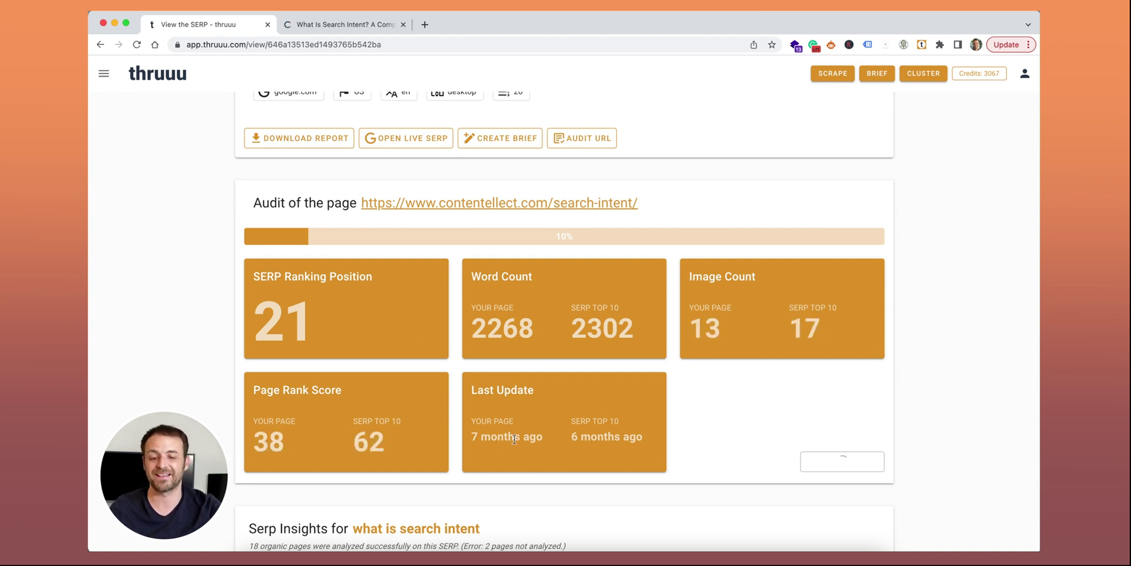
{"action": "scroll", "coordinate": [699, 410], "scroll_direction": "down", "scroll_amount": 1}
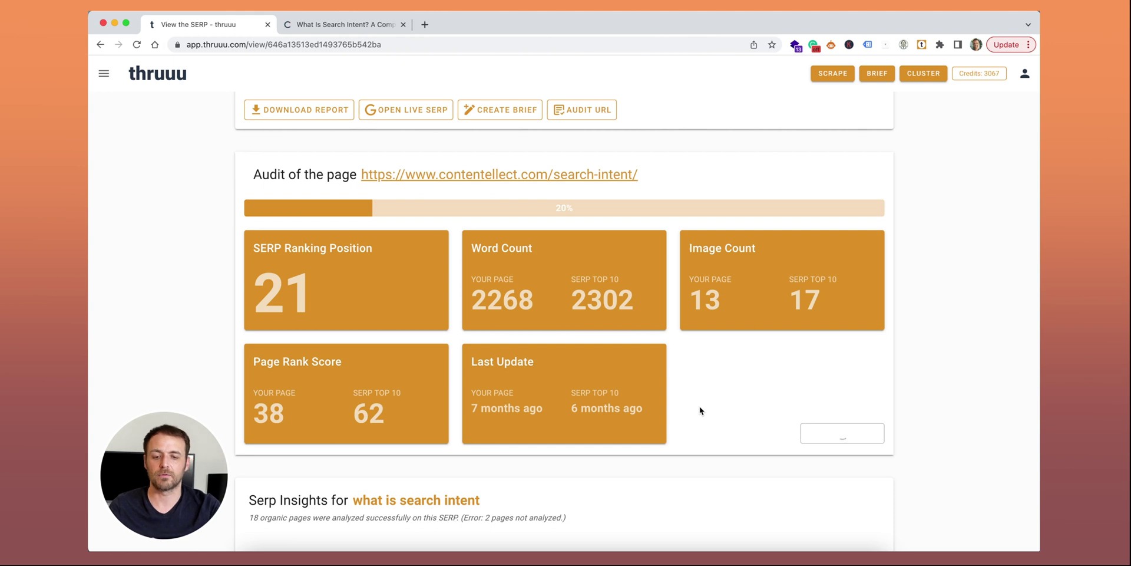
{"action": "scroll", "coordinate": [700, 410], "scroll_direction": "down", "scroll_amount": 20}
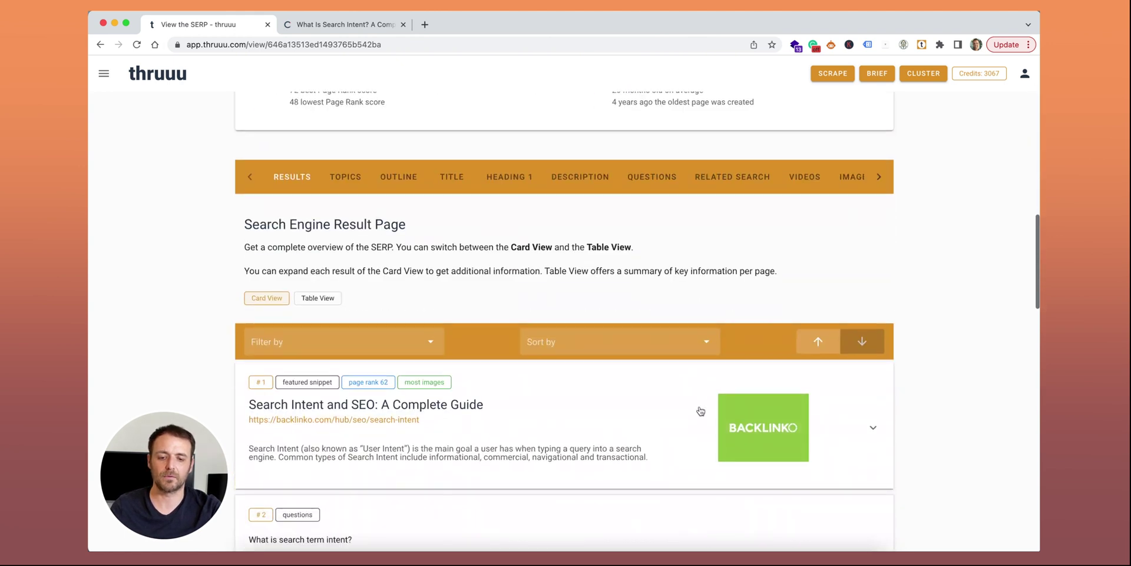
Return to the audit cards and open the full audit report via Show Details.
{"action": "scroll", "coordinate": [700, 411], "scroll_direction": "up", "scroll_amount": 20}
{"action": "scroll", "coordinate": [701, 411], "scroll_direction": "down", "scroll_amount": 2}
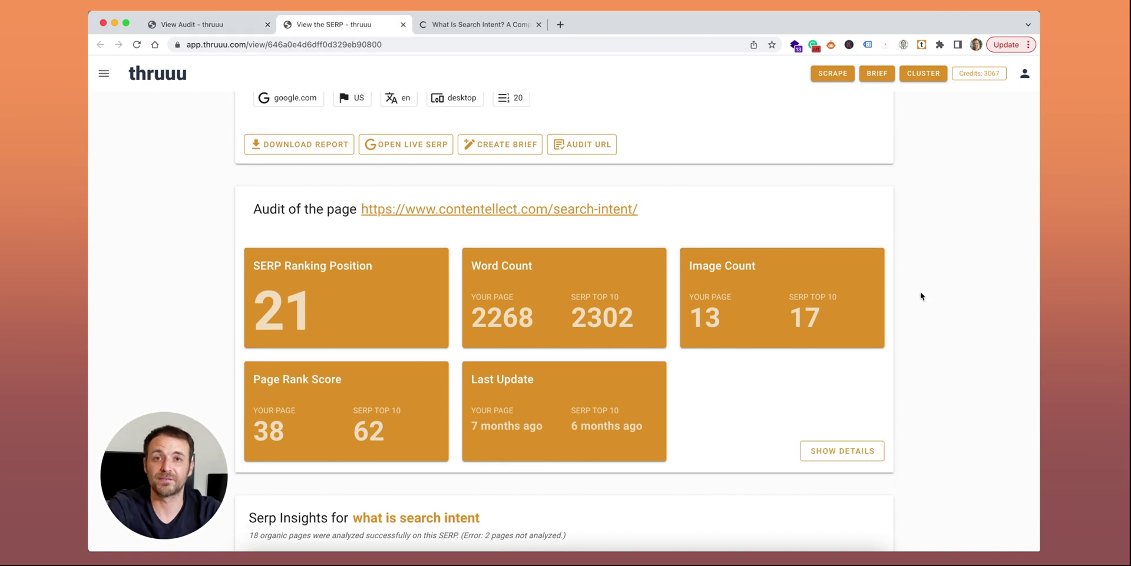
{"action": "left_click", "coordinate": [833, 452]}
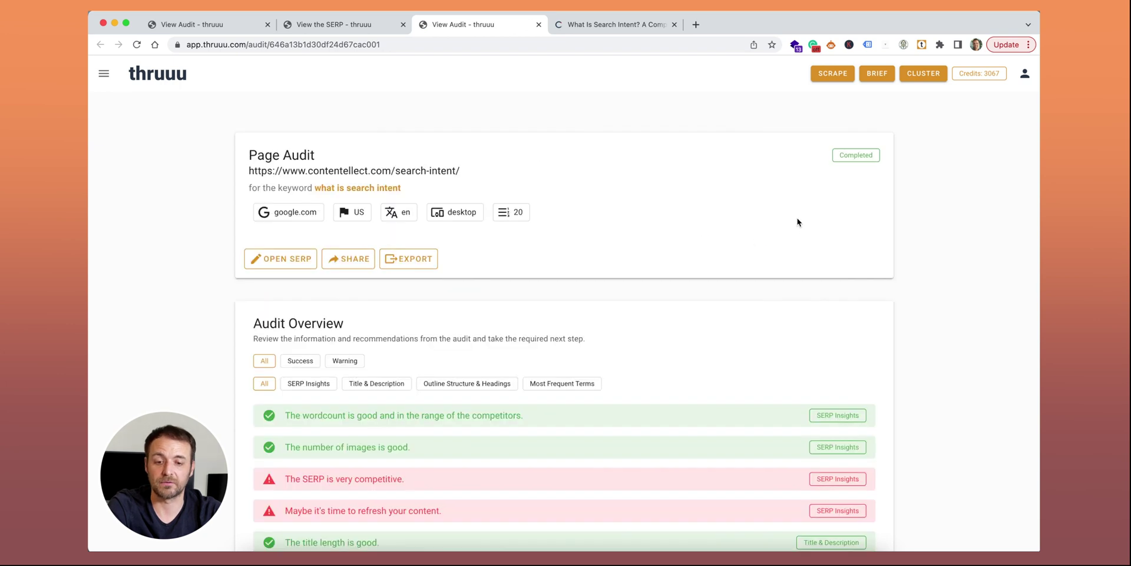
{"action": "scroll", "coordinate": [626, 200], "scroll_direction": "down", "scroll_amount": 3}
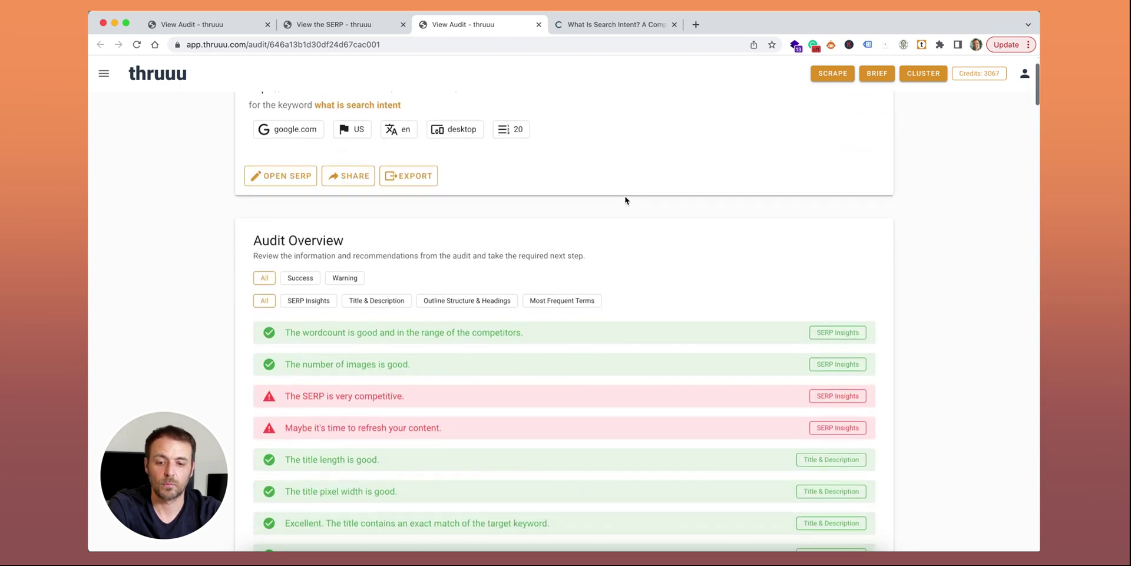
{"action": "scroll", "coordinate": [625, 201], "scroll_direction": "down", "scroll_amount": 3}
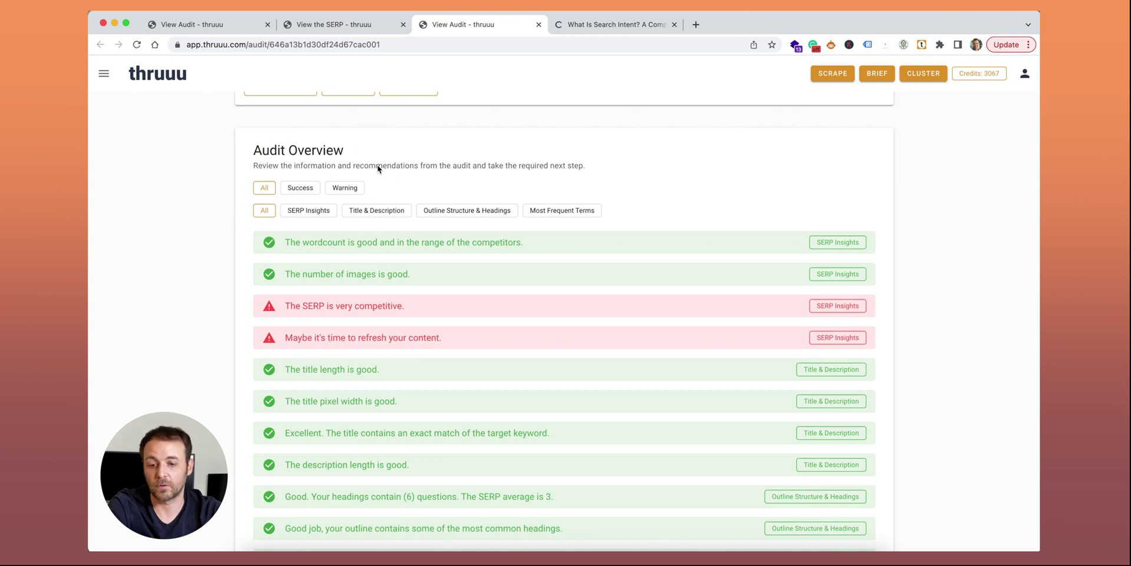
{"action": "scroll", "coordinate": [505, 160], "scroll_direction": "down", "scroll_amount": 2}
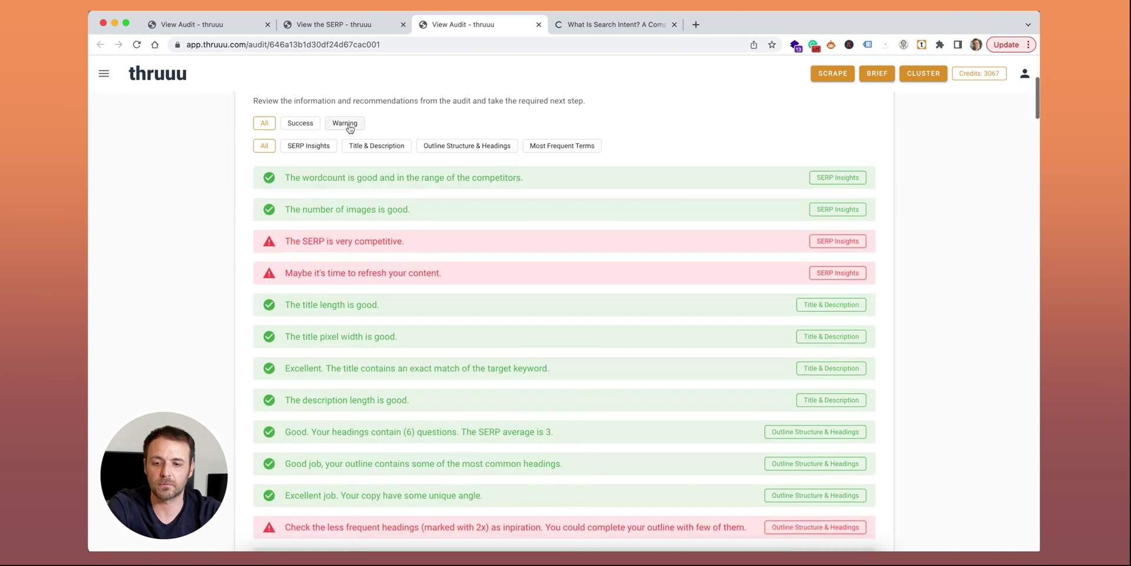
{"action": "left_click", "coordinate": [306, 124]}
{"action": "left_click", "coordinate": [344, 125]}
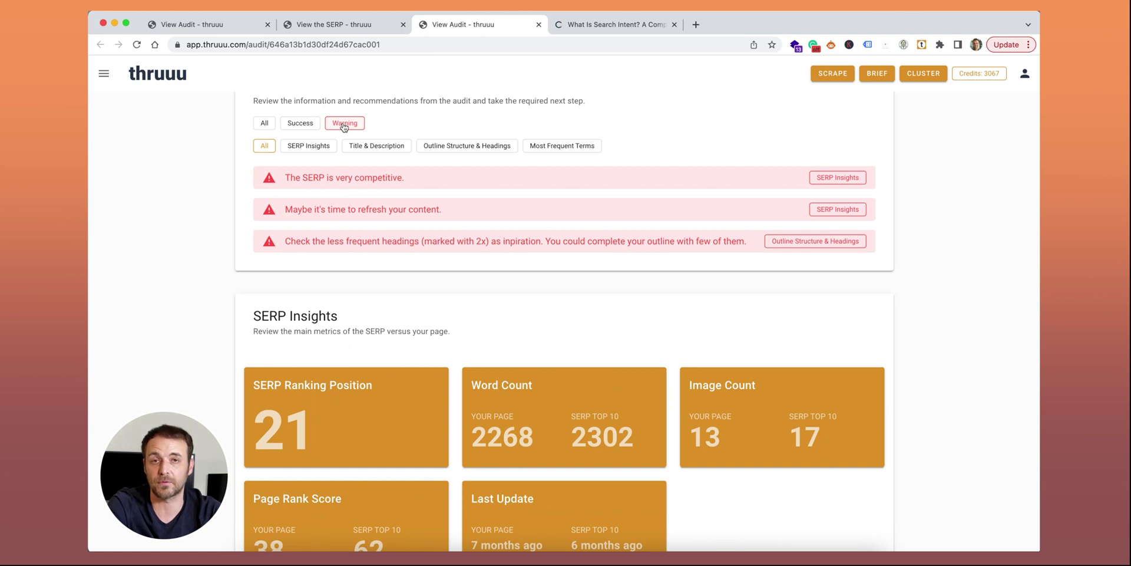
{"action": "left_click", "coordinate": [264, 123]}
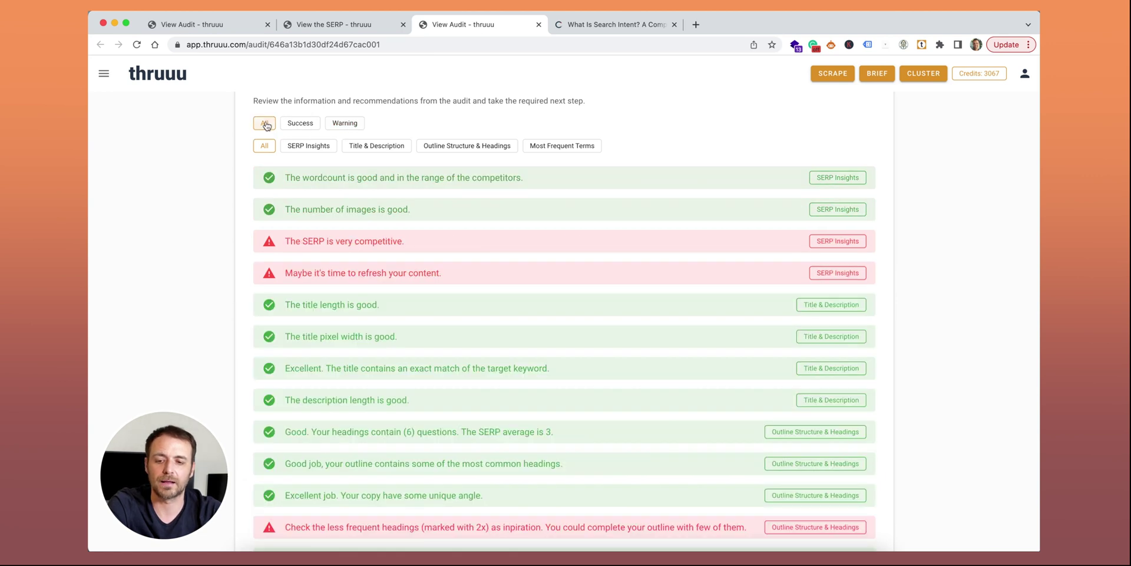
{"action": "scroll", "coordinate": [383, 182], "scroll_direction": "down", "scroll_amount": 3}
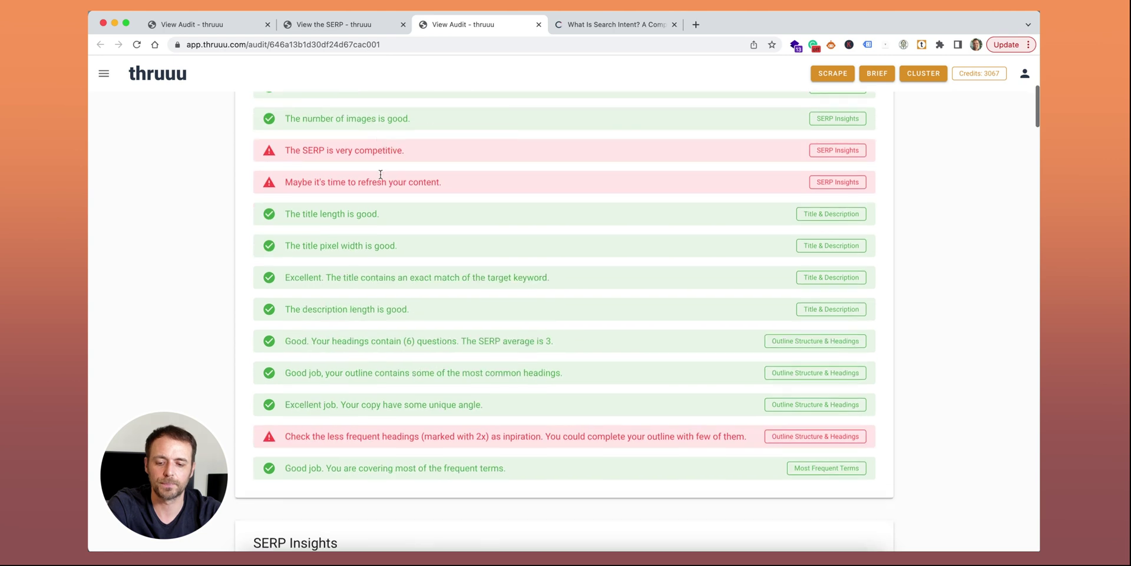
{"action": "scroll", "coordinate": [399, 289], "scroll_direction": "down", "scroll_amount": 3}
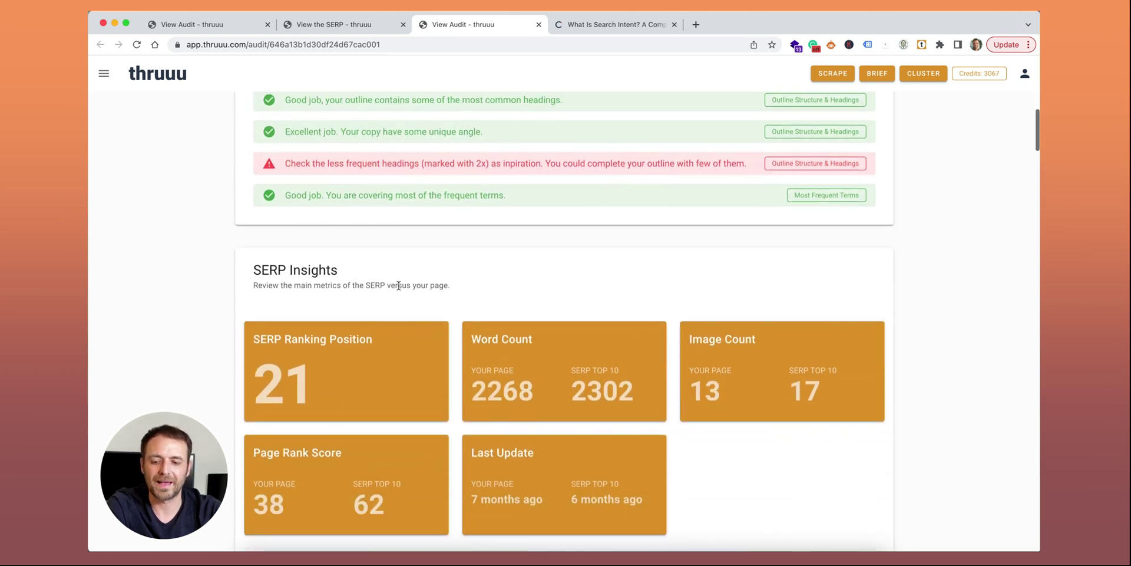
{"action": "scroll", "coordinate": [399, 285], "scroll_direction": "down", "scroll_amount": 1}
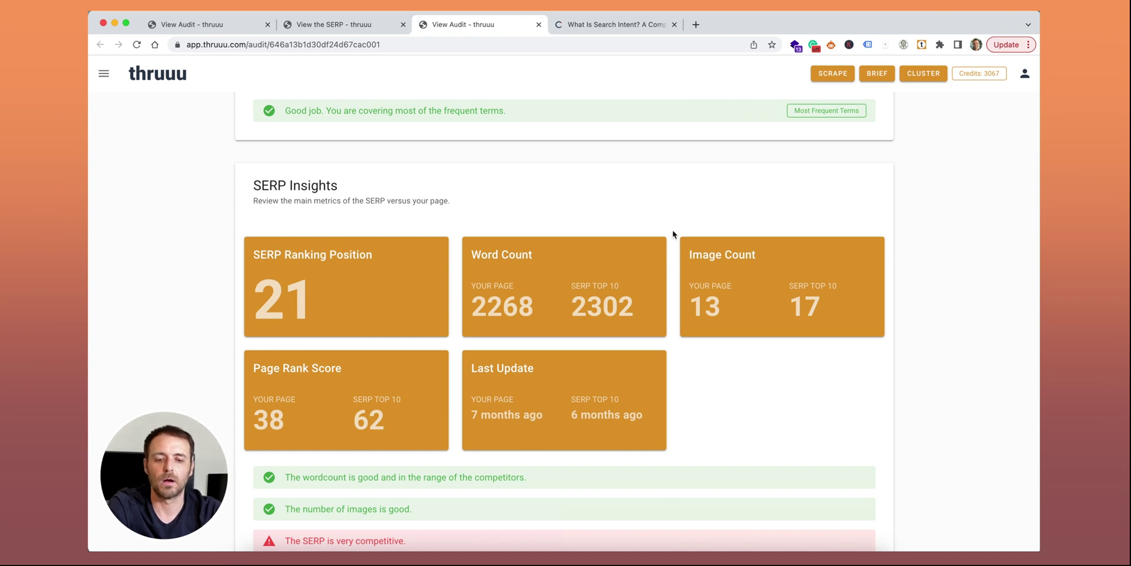
{"action": "scroll", "coordinate": [673, 234], "scroll_direction": "down", "scroll_amount": 1}
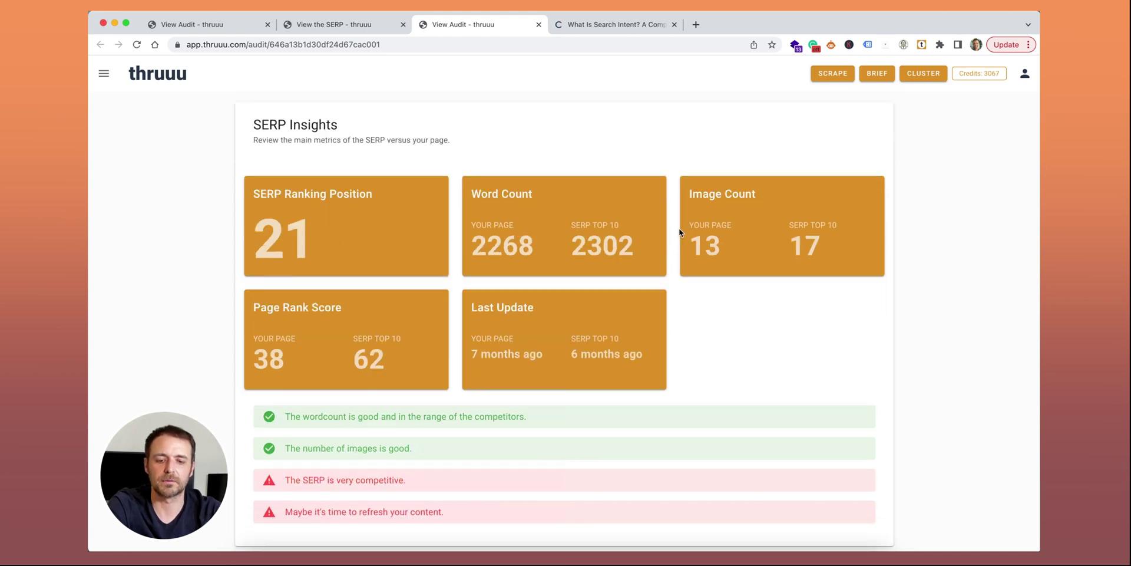
{"action": "scroll", "coordinate": [689, 298], "scroll_direction": "down", "scroll_amount": 2}
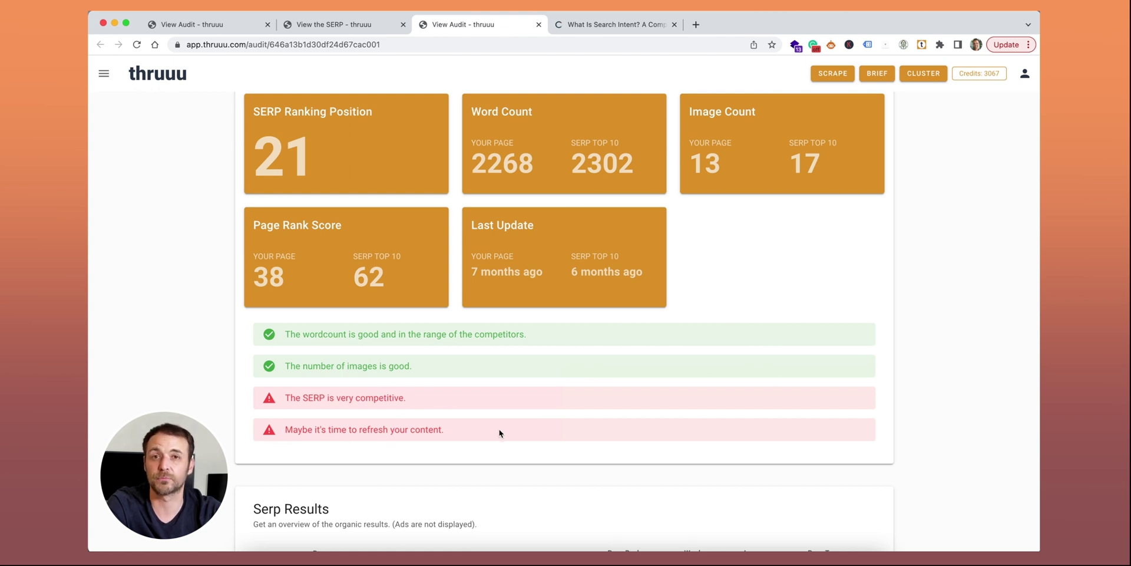
{"action": "scroll", "coordinate": [605, 386], "scroll_direction": "down", "scroll_amount": 5}
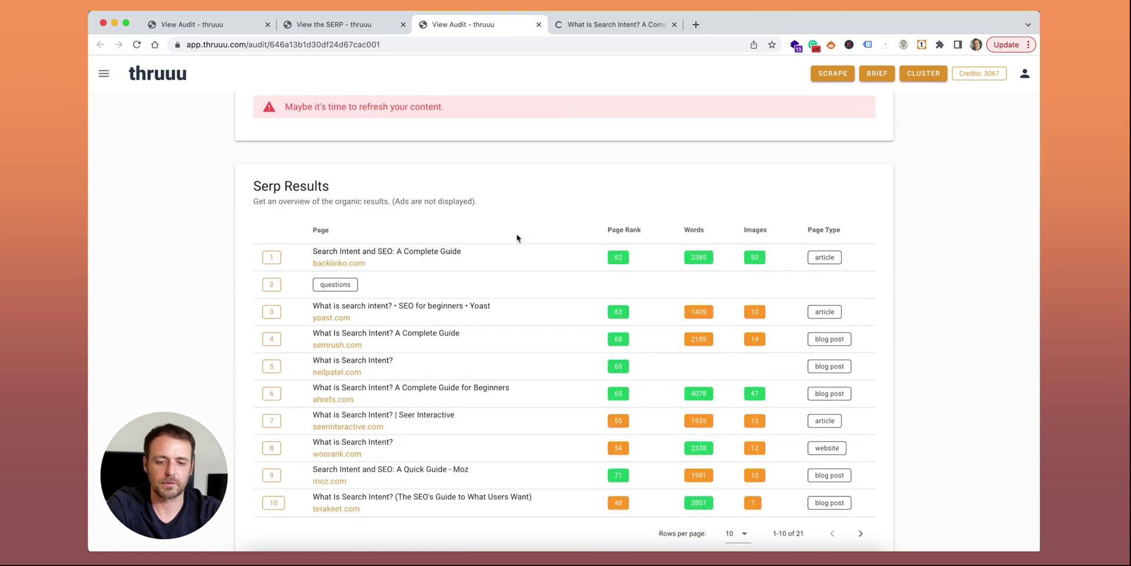
{"action": "scroll", "coordinate": [518, 240], "scroll_direction": "down", "scroll_amount": 1}
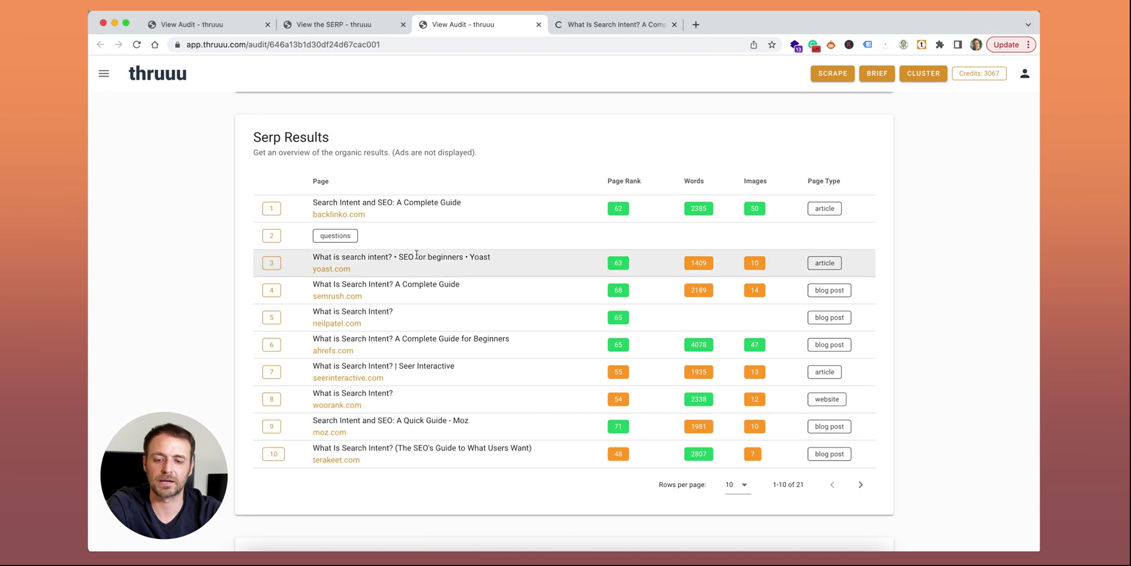
{"action": "scroll", "coordinate": [463, 235], "scroll_direction": "down", "scroll_amount": 6}
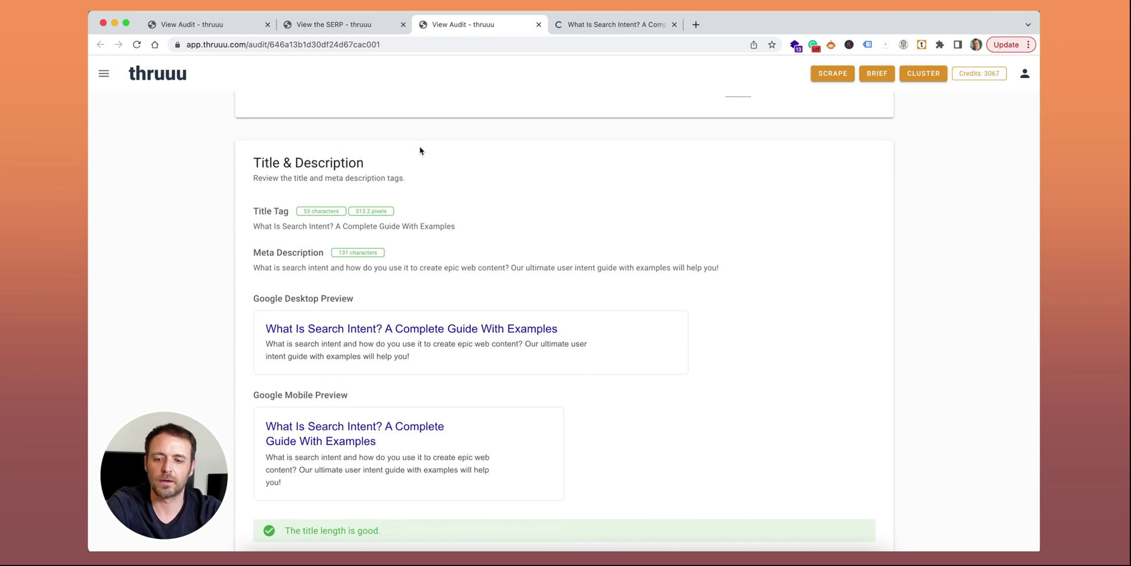
{"action": "scroll", "coordinate": [420, 150], "scroll_direction": "down", "scroll_amount": 1}
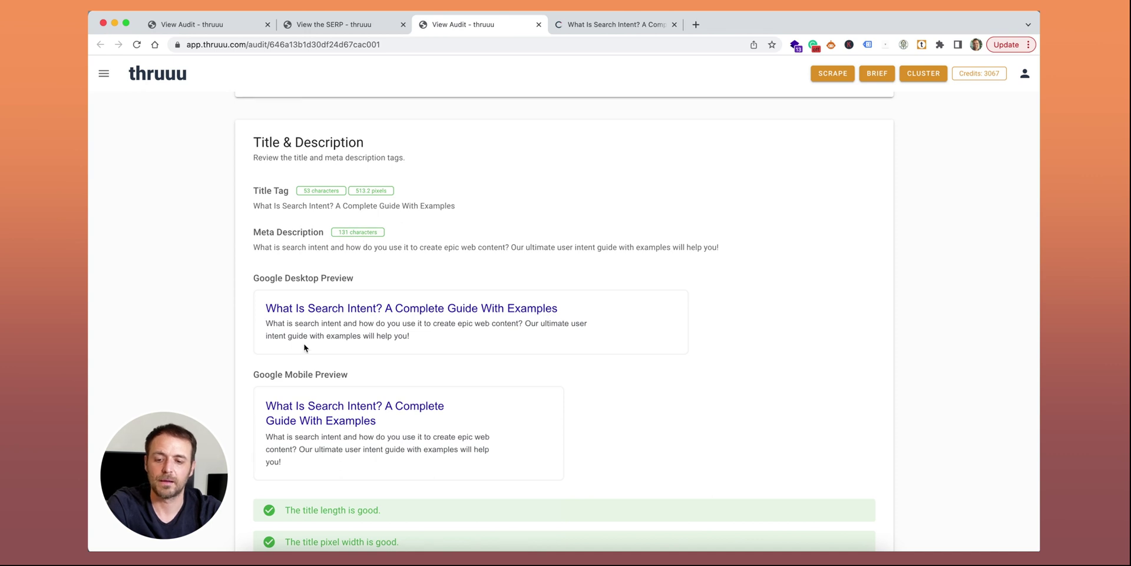
{"action": "scroll", "coordinate": [342, 279], "scroll_direction": "down", "scroll_amount": 1}
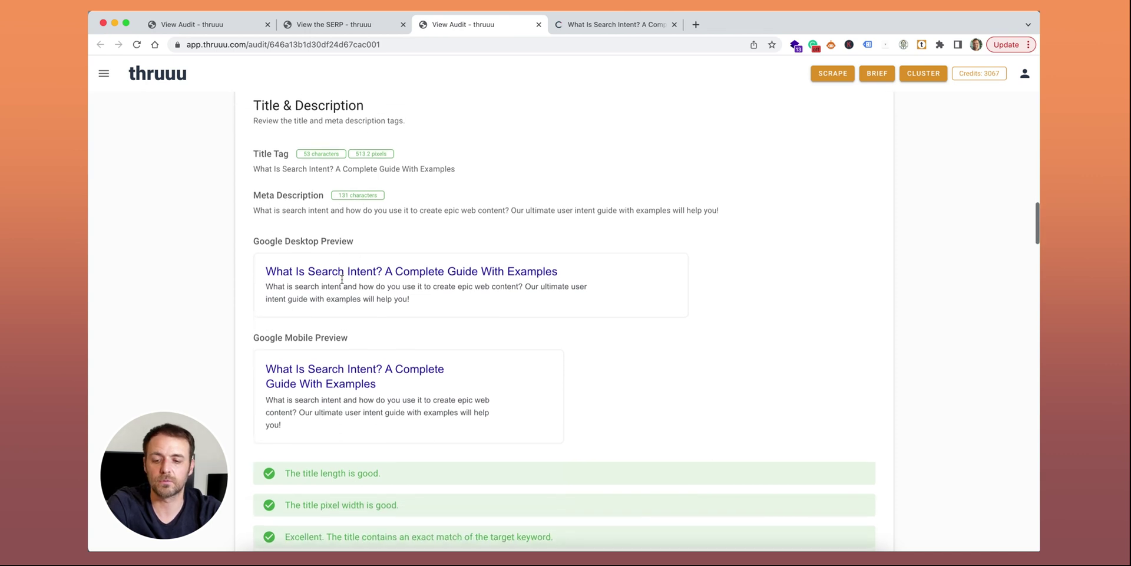
{"action": "scroll", "coordinate": [314, 261], "scroll_direction": "down", "scroll_amount": 2}
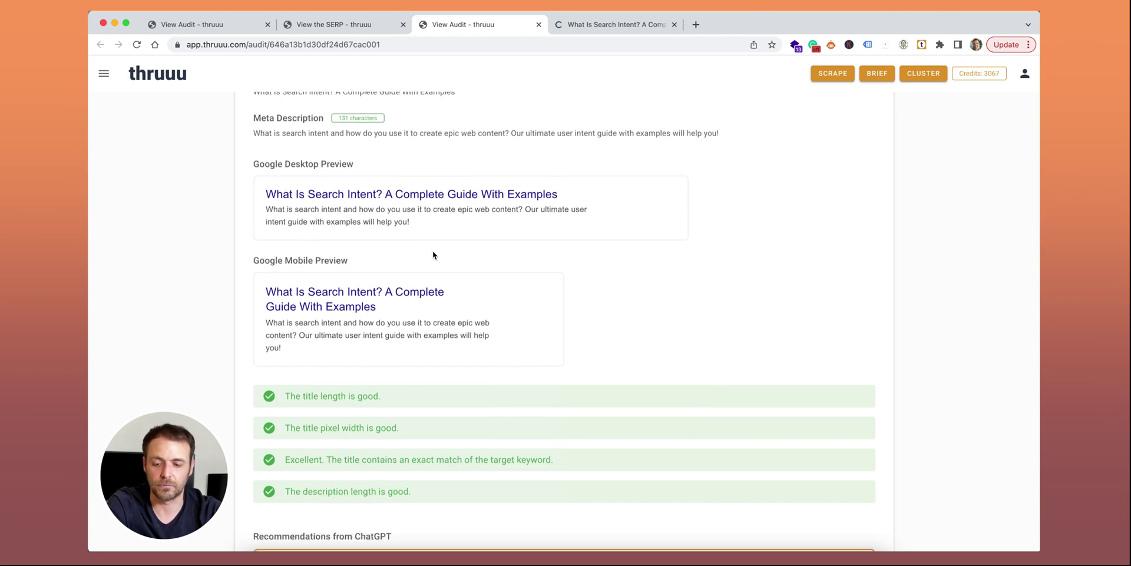
{"action": "scroll", "coordinate": [432, 252], "scroll_direction": "down", "scroll_amount": 2}
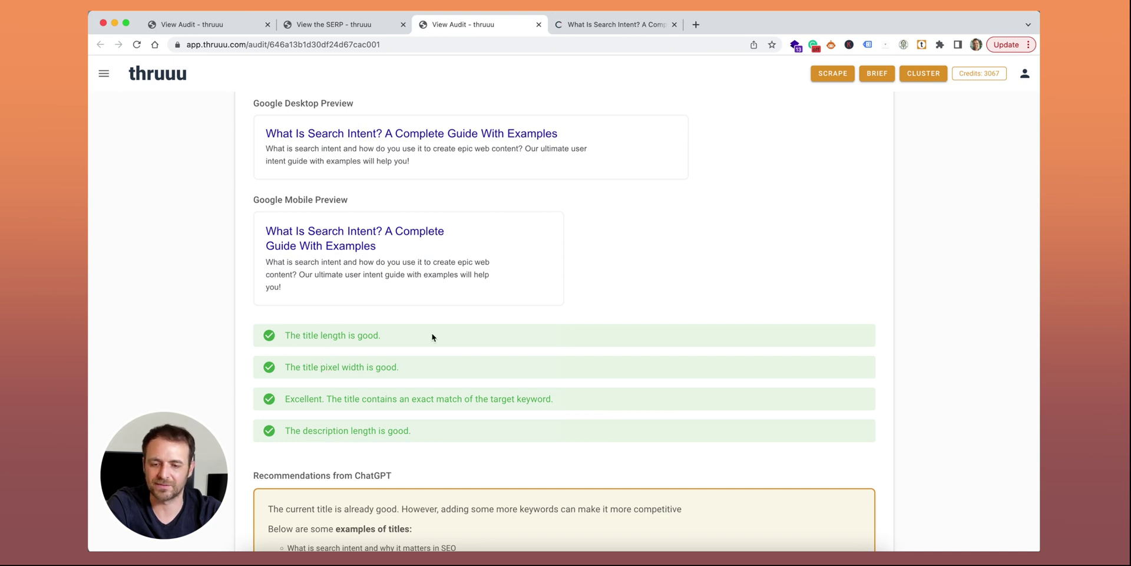
{"action": "scroll", "coordinate": [433, 337], "scroll_direction": "down", "scroll_amount": 1}
{"action": "left_click_drag", "start_coordinate": [328, 375], "coordinate": [439, 375]}
{"action": "left_click", "coordinate": [452, 376]}
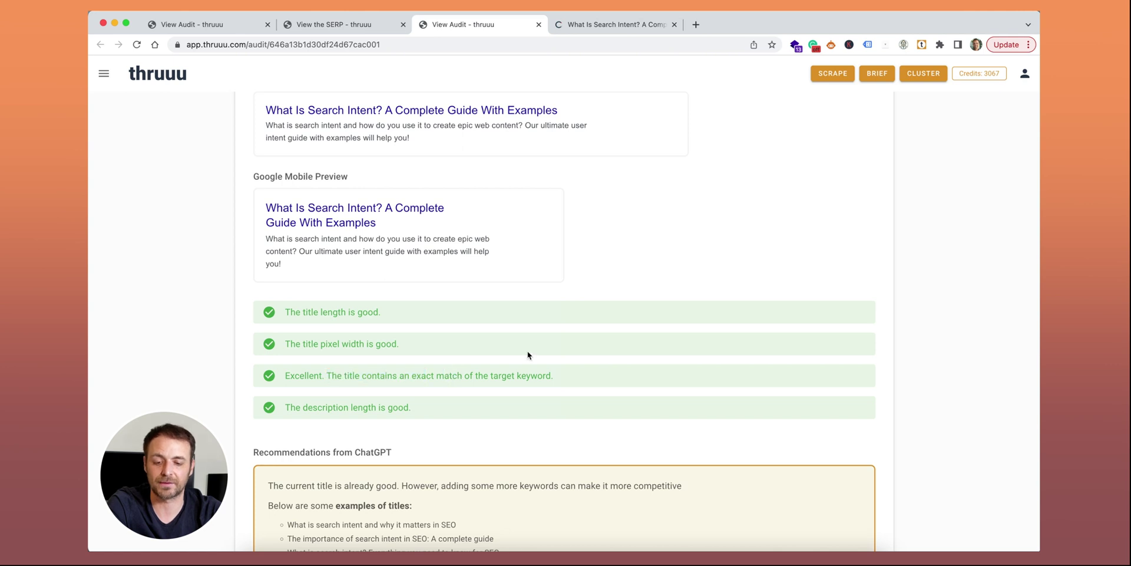
{"action": "scroll", "coordinate": [528, 355], "scroll_direction": "down", "scroll_amount": 1}
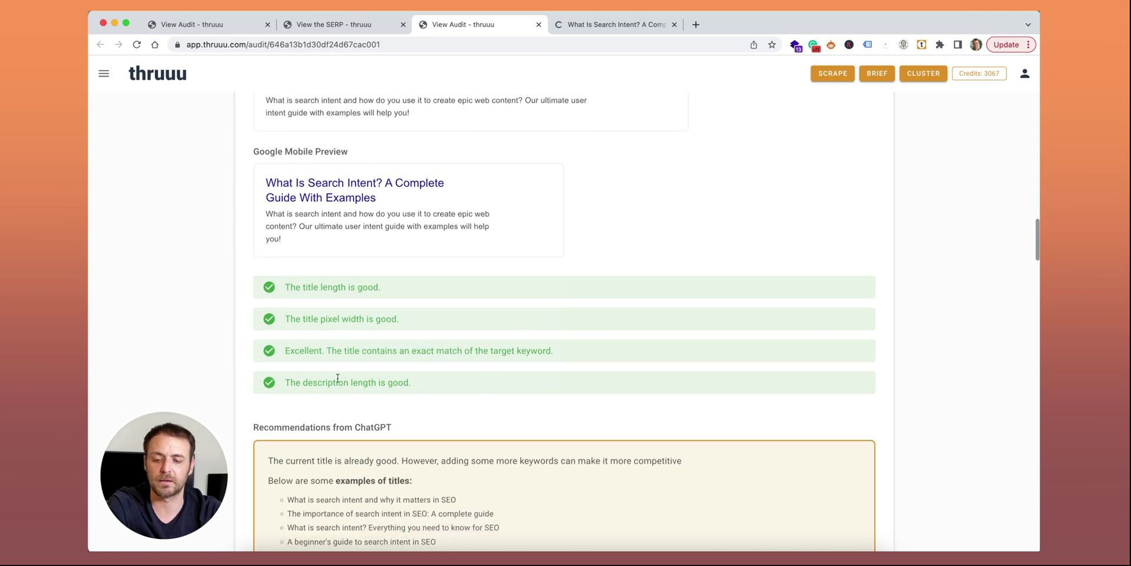
{"action": "scroll", "coordinate": [537, 354], "scroll_direction": "down", "scroll_amount": 8}
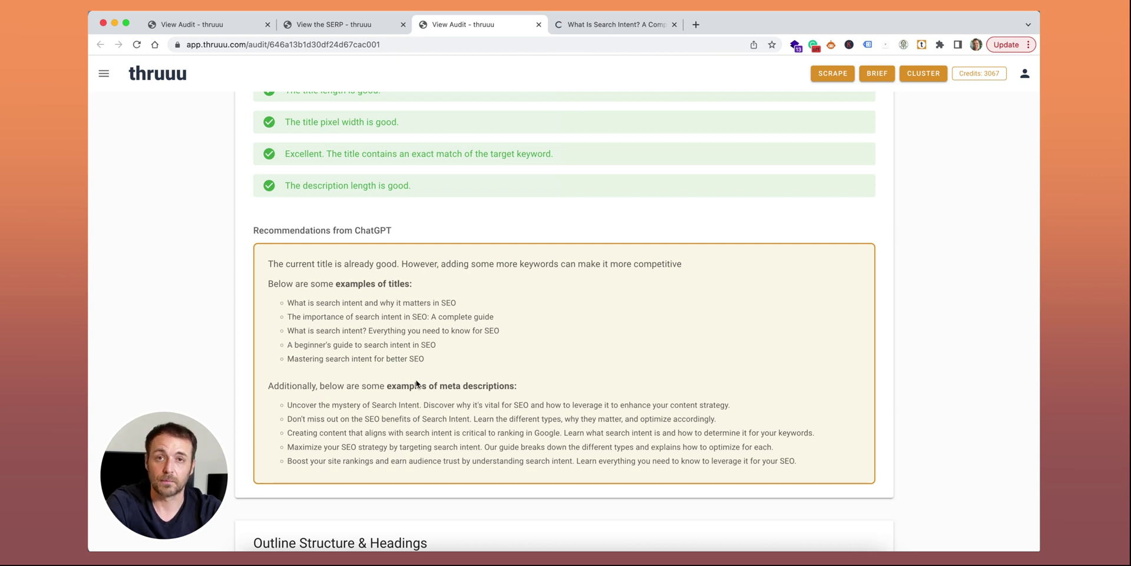
{"action": "scroll", "coordinate": [416, 384], "scroll_direction": "down", "scroll_amount": 6}
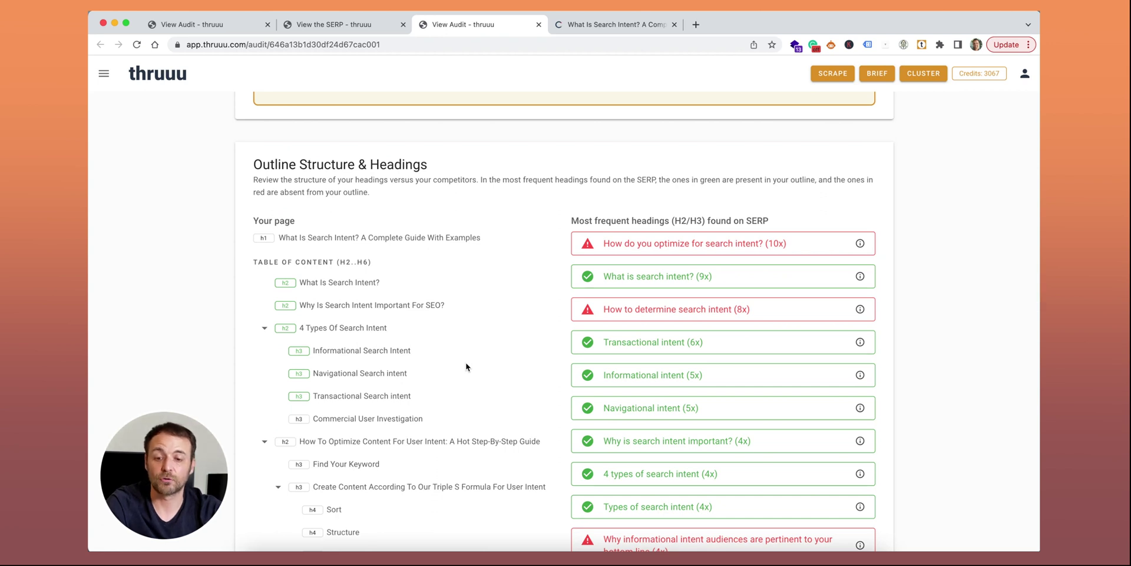
{"action": "scroll", "coordinate": [465, 269], "scroll_direction": "down", "scroll_amount": 1}
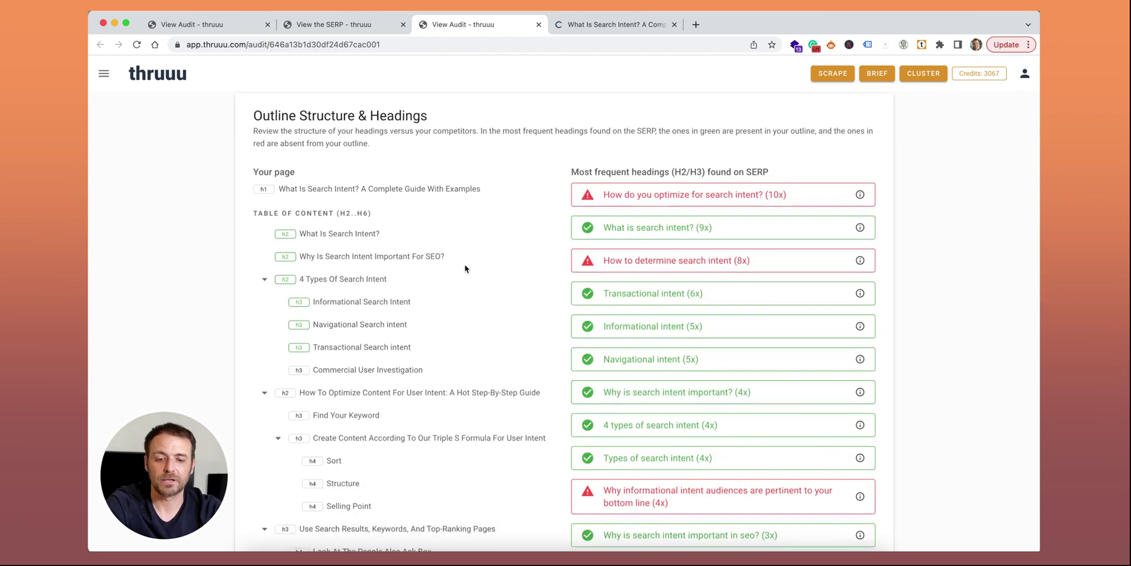
{"action": "double_click", "coordinate": [261, 171]}
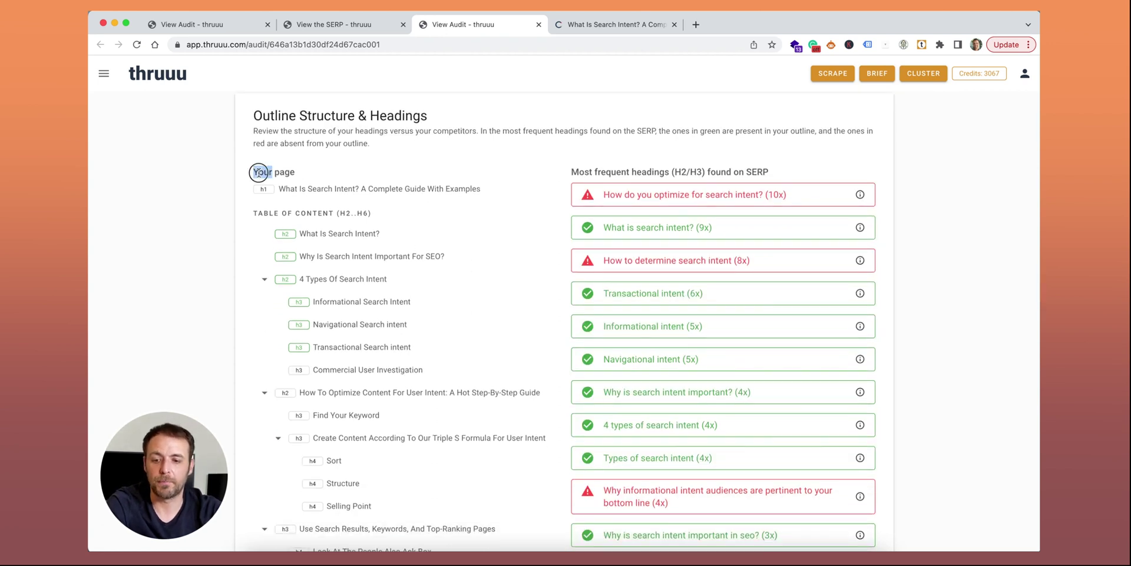
{"action": "left_click", "coordinate": [323, 171]}
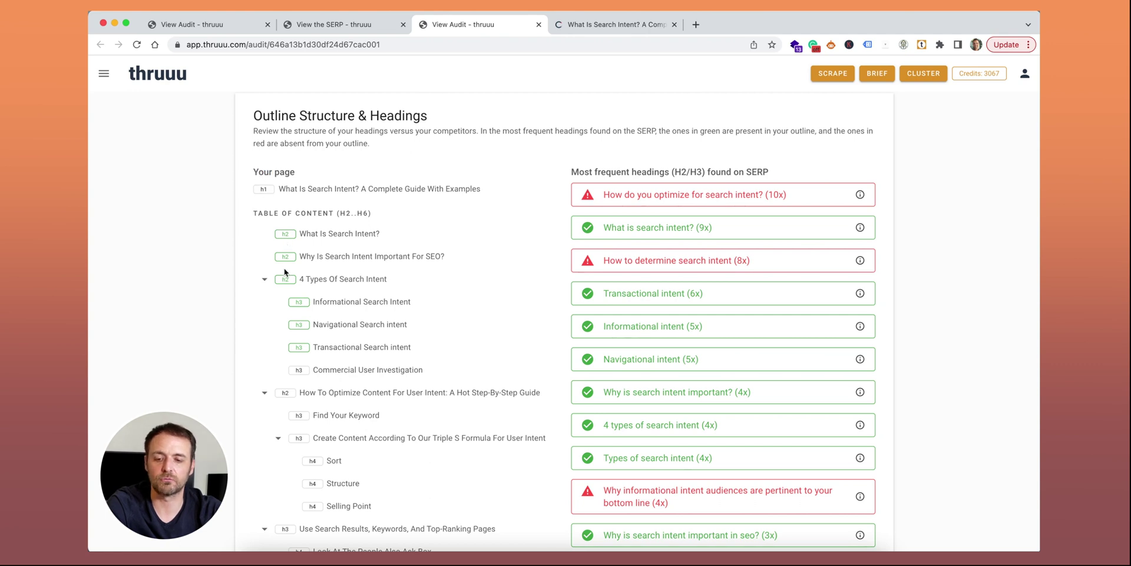
{"action": "scroll", "coordinate": [310, 292], "scroll_direction": "down", "scroll_amount": 2}
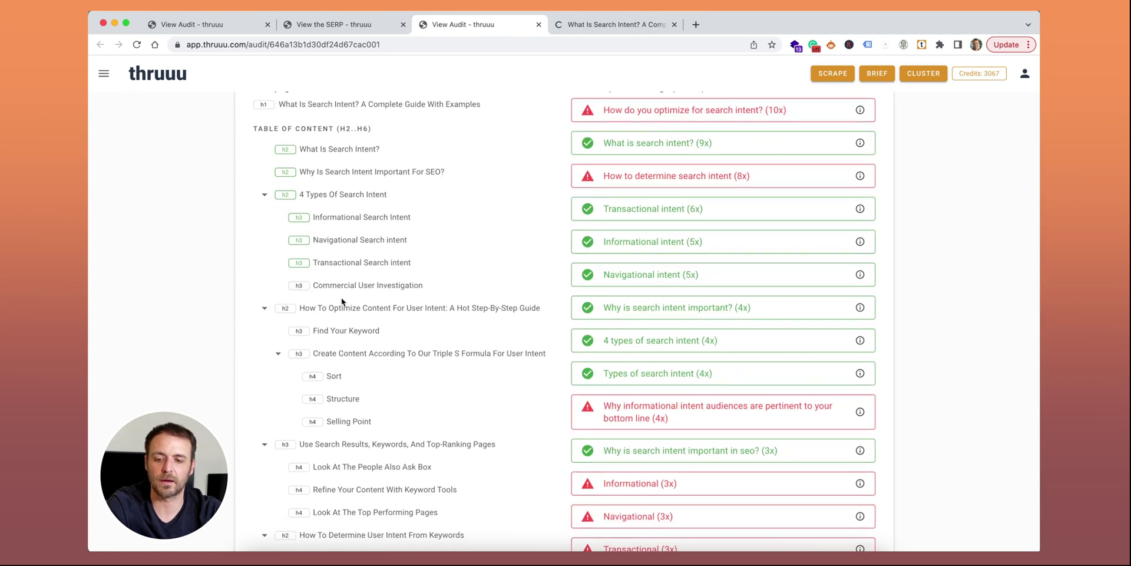
{"action": "scroll", "coordinate": [342, 301], "scroll_direction": "down", "scroll_amount": 2}
{"action": "scroll", "coordinate": [342, 300], "scroll_direction": "up", "scroll_amount": 3}
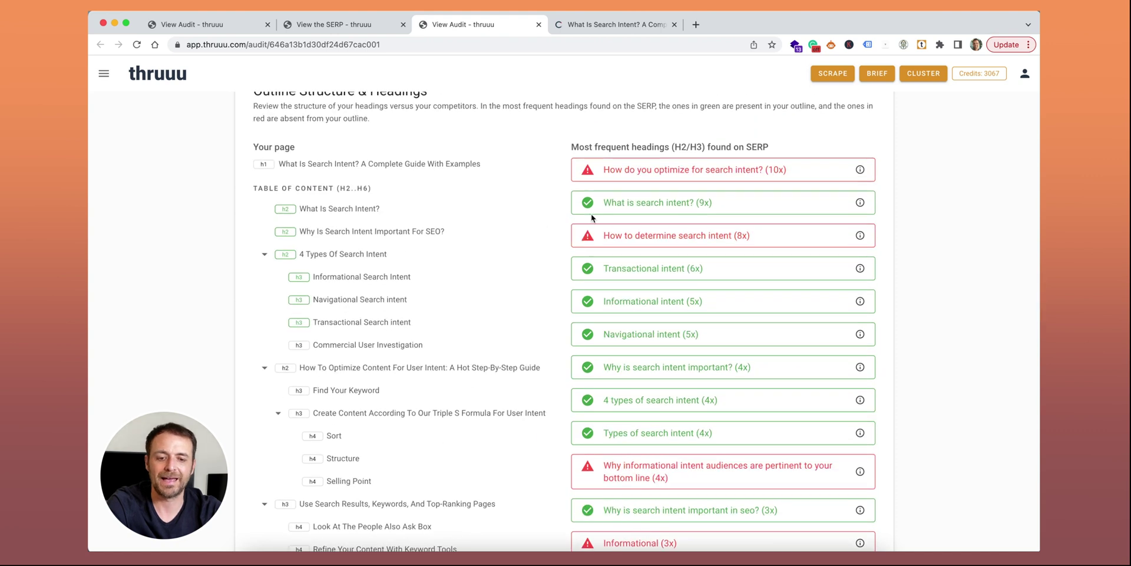
{"action": "left_click_drag", "start_coordinate": [569, 147], "coordinate": [733, 144]}
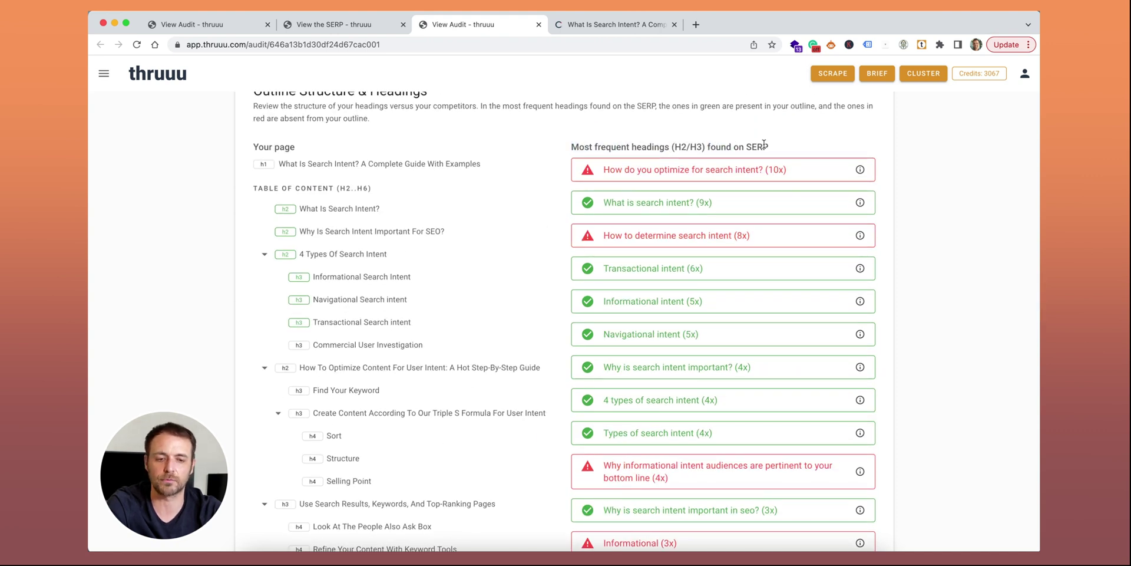
{"action": "double_click", "coordinate": [760, 146]}
{"action": "left_click", "coordinate": [764, 144]}
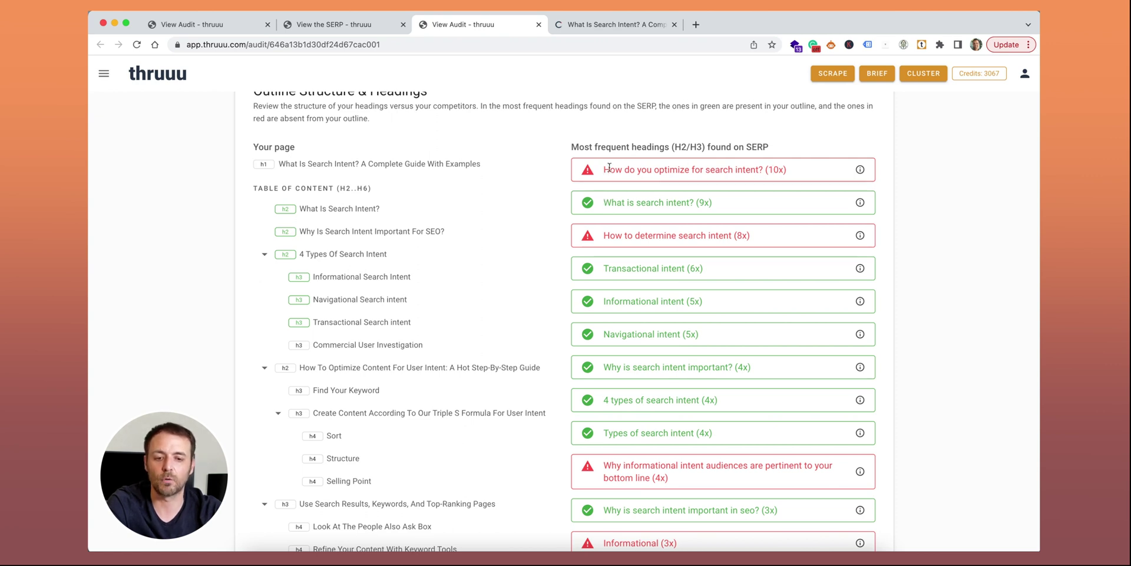
{"action": "left_click", "coordinate": [773, 169]}
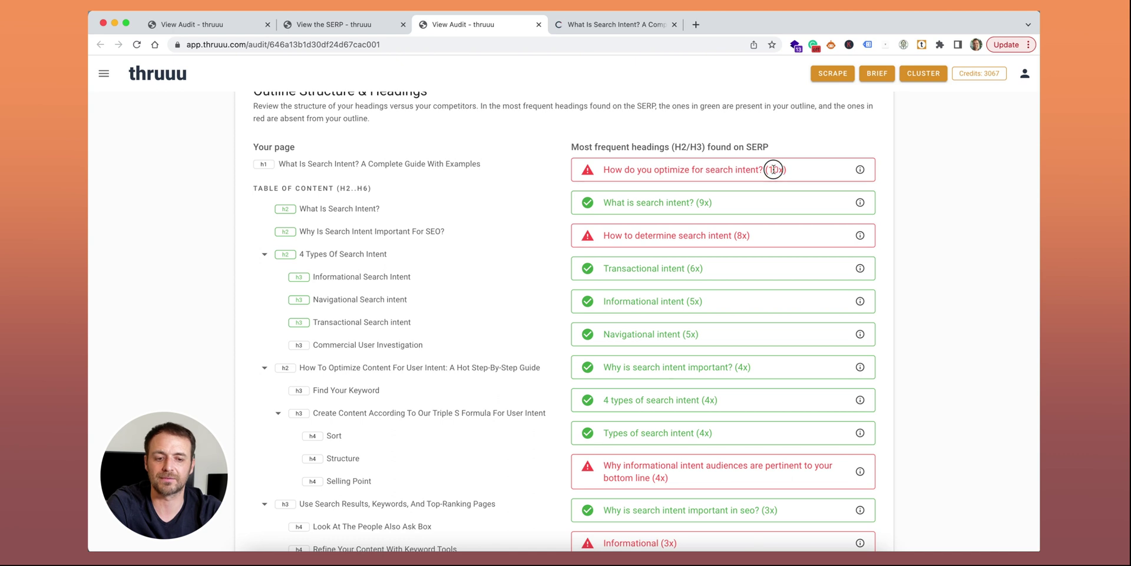
{"action": "left_click", "coordinate": [861, 203]}
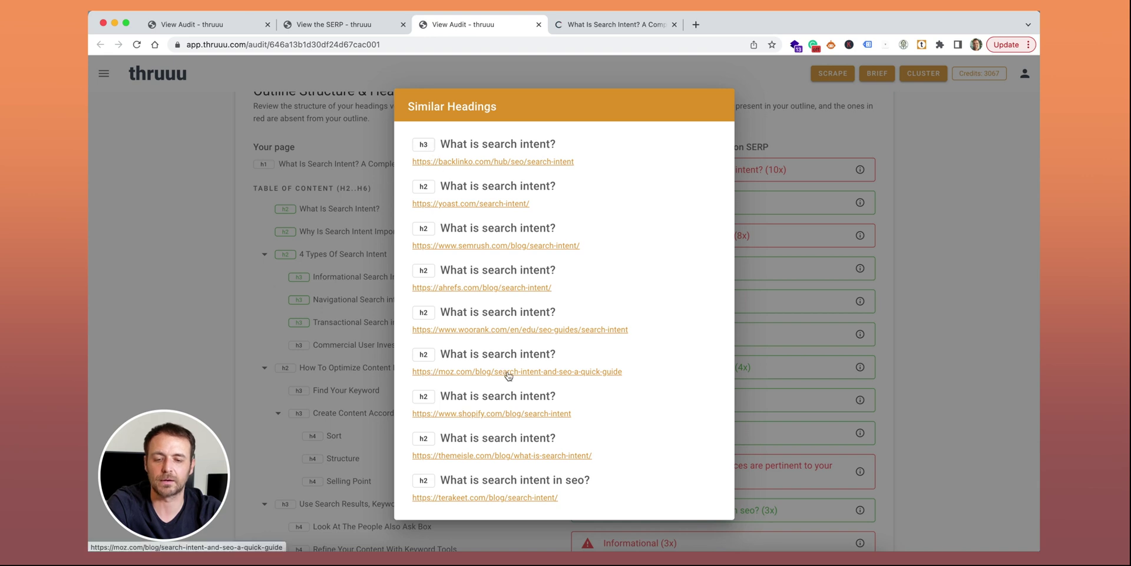
{"action": "left_click", "coordinate": [799, 258]}
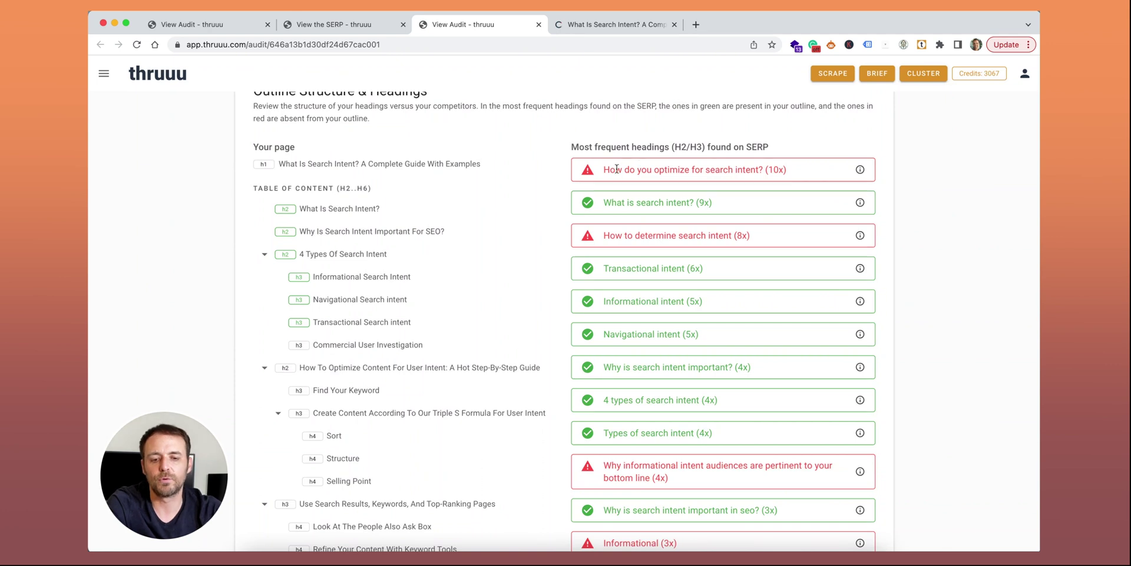
Highlight the 'What is search intent?' SERP heading and its match in the page outline.
{"action": "left_click_drag", "start_coordinate": [604, 203], "coordinate": [712, 202]}
{"action": "double_click", "coordinate": [673, 204]}
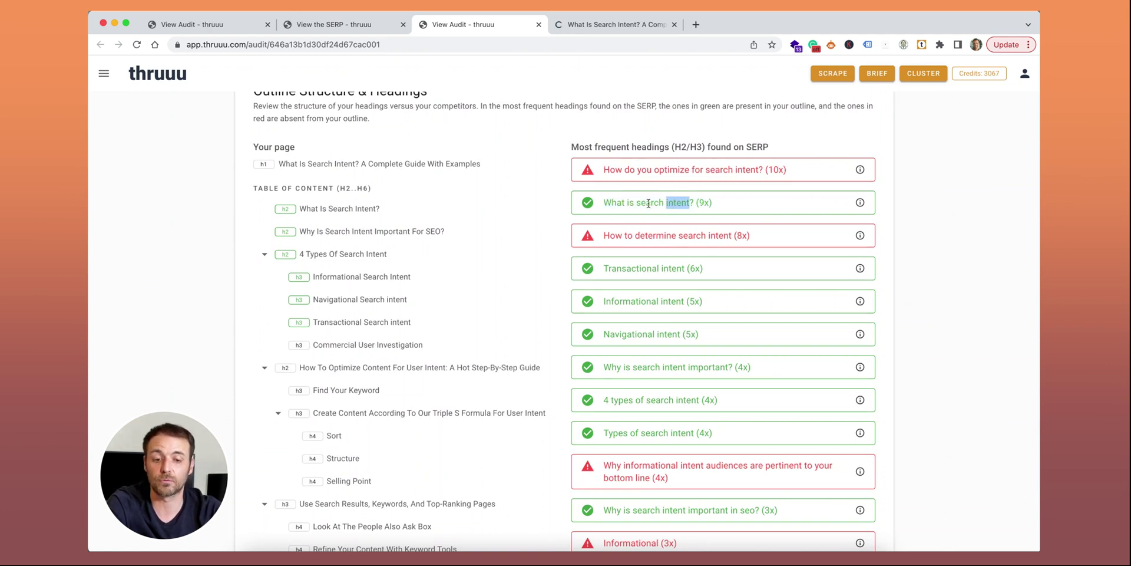
{"action": "triple_click", "coordinate": [648, 203]}
{"action": "left_click", "coordinate": [682, 205]}
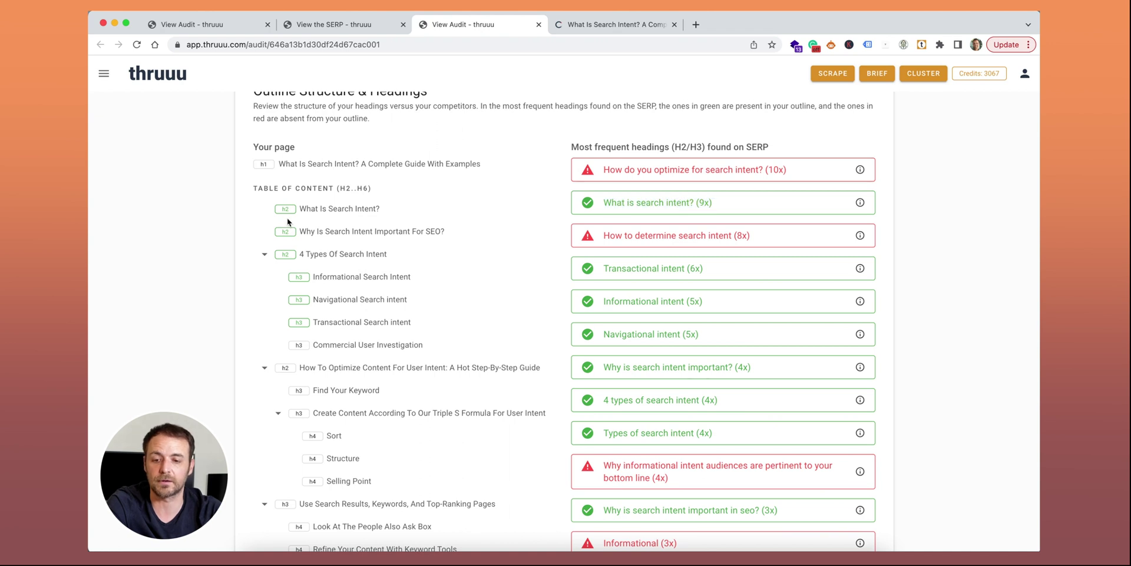
{"action": "double_click", "coordinate": [348, 210]}
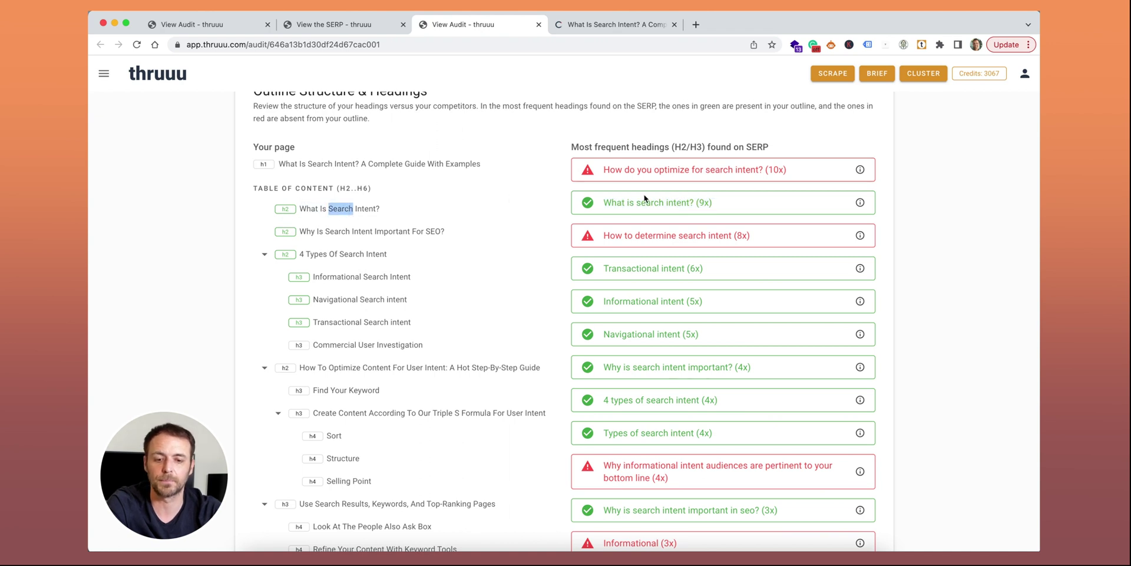
{"action": "left_click", "coordinate": [630, 169]}
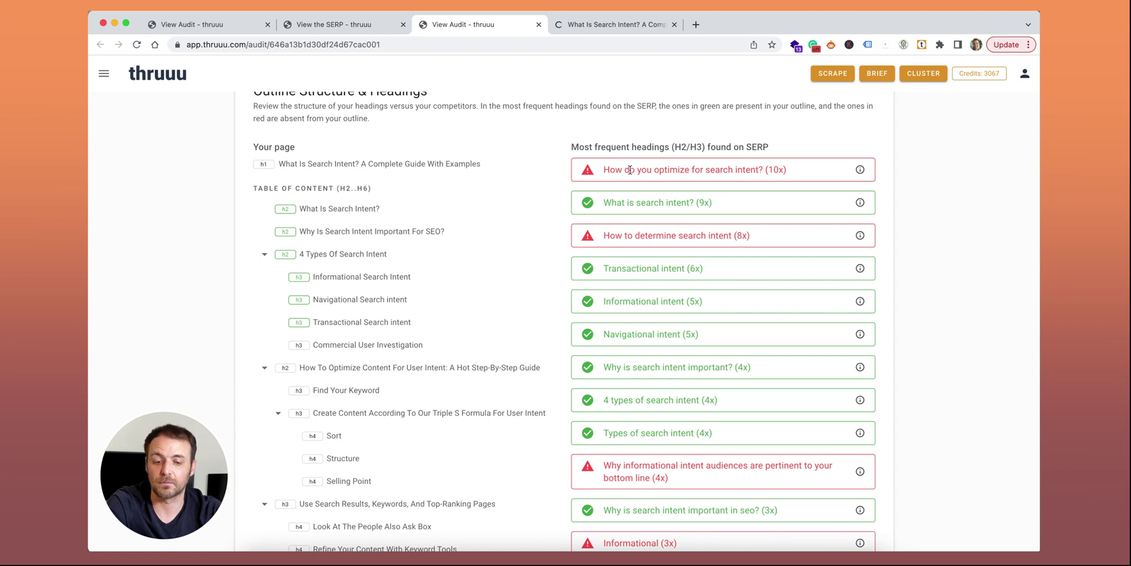
Scroll down to the 'Other headings (H2/H3) found on SERP' list.
{"action": "scroll", "coordinate": [630, 170], "scroll_direction": "down", "scroll_amount": 1}
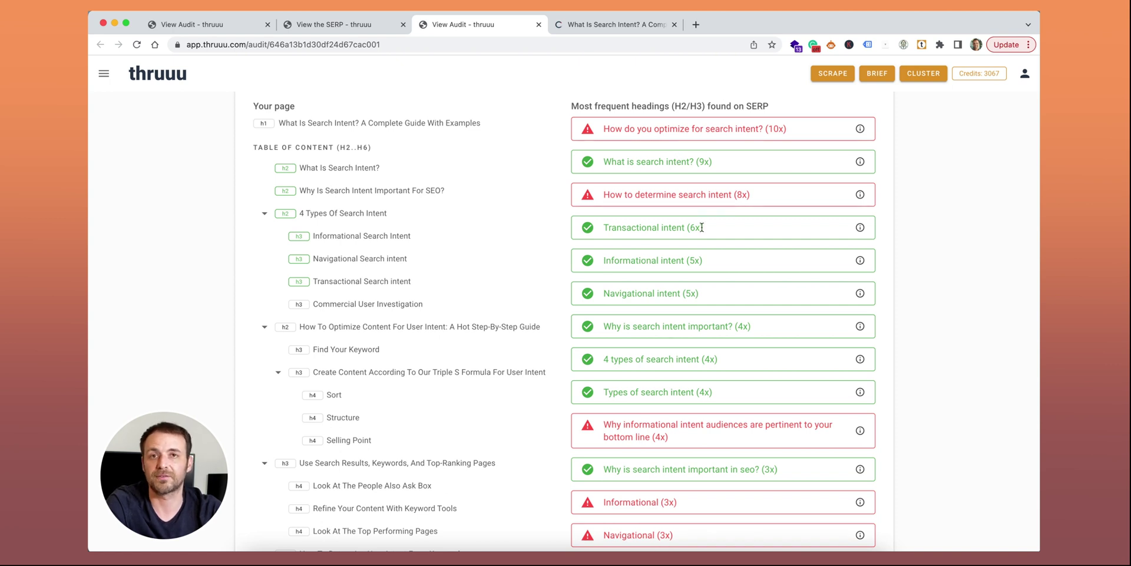
{"action": "scroll", "coordinate": [702, 226], "scroll_direction": "down", "scroll_amount": 6}
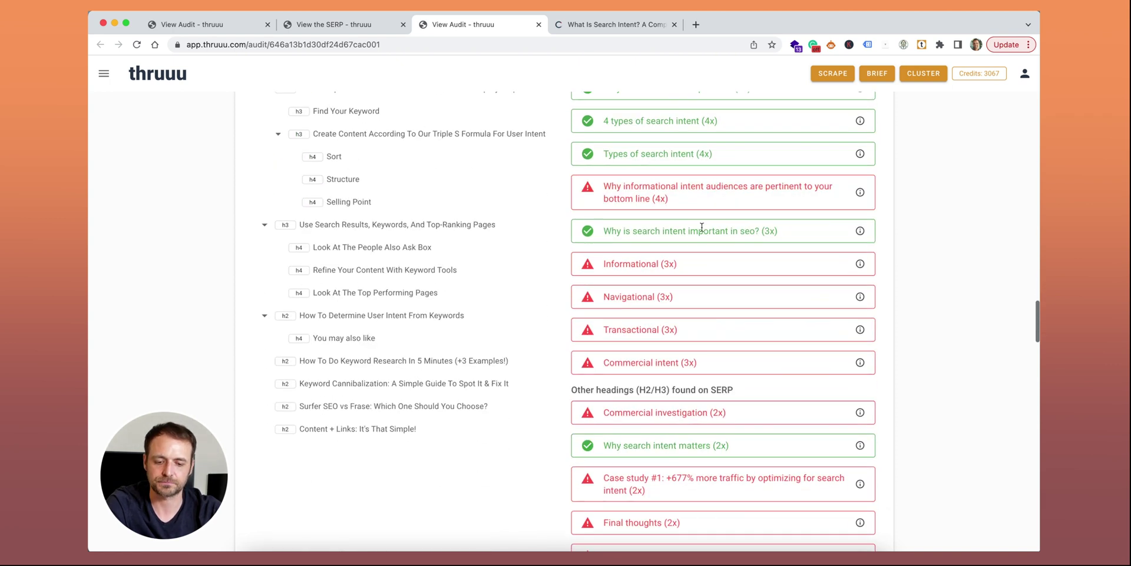
{"action": "scroll", "coordinate": [701, 231], "scroll_direction": "down", "scroll_amount": 2}
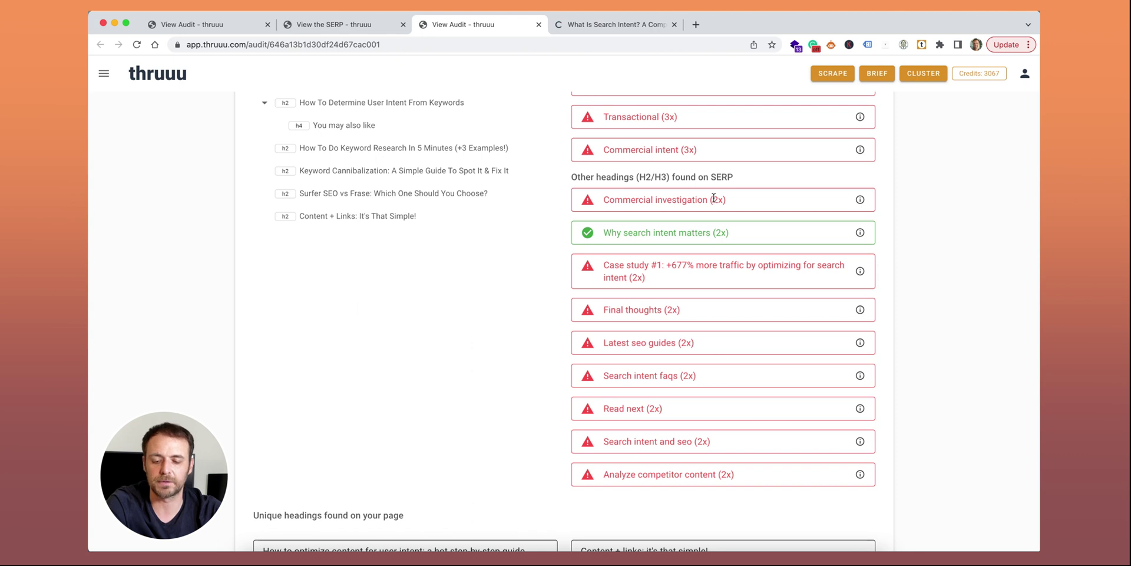
{"action": "scroll", "coordinate": [714, 198], "scroll_direction": "down", "scroll_amount": 10}
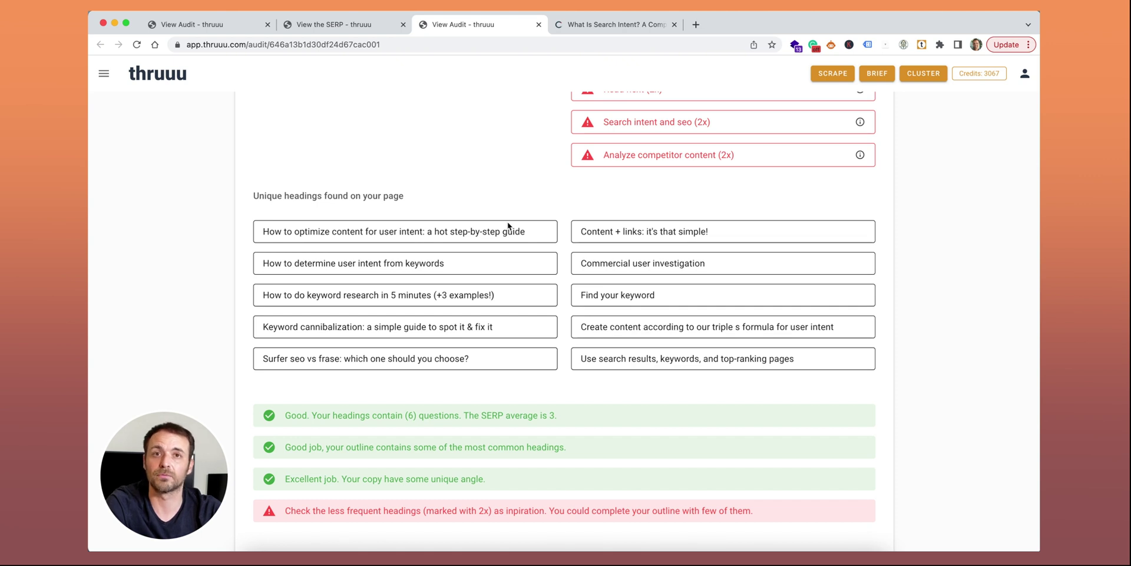
Scroll past Unique headings and the summary checks to the Recommendations from ChatGPT box.
{"action": "scroll", "coordinate": [509, 227], "scroll_direction": "down", "scroll_amount": 2}
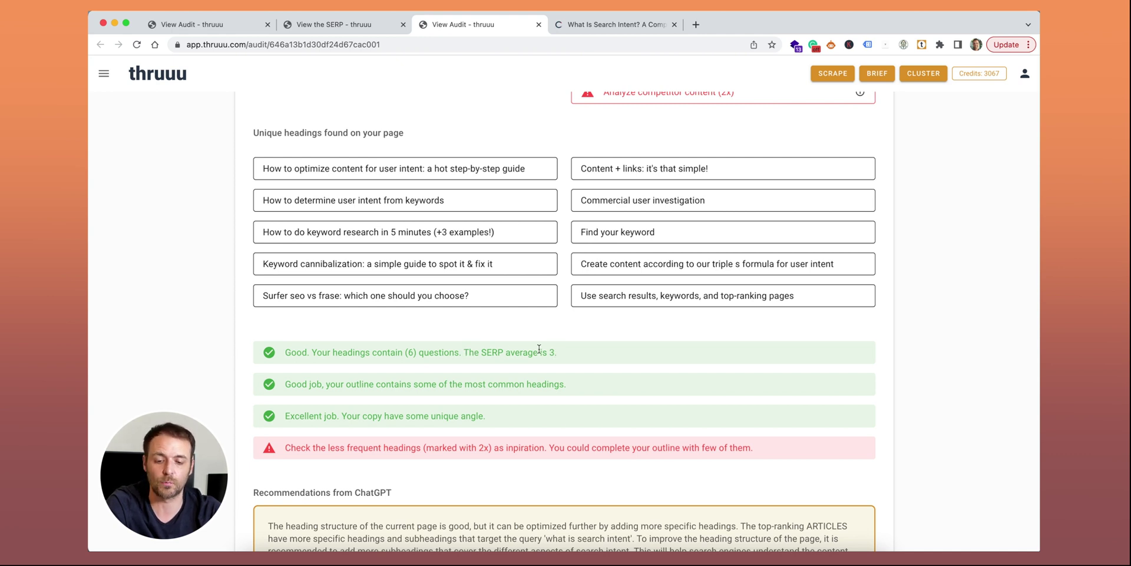
{"action": "scroll", "coordinate": [539, 349], "scroll_direction": "down", "scroll_amount": 2}
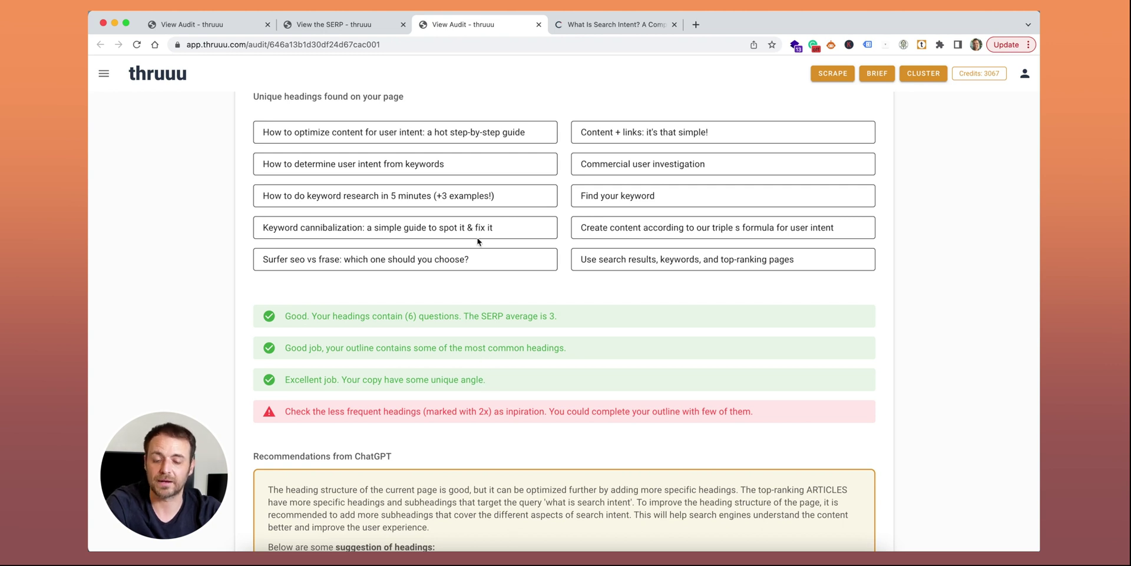
{"action": "scroll", "coordinate": [480, 228], "scroll_direction": "down", "scroll_amount": 1}
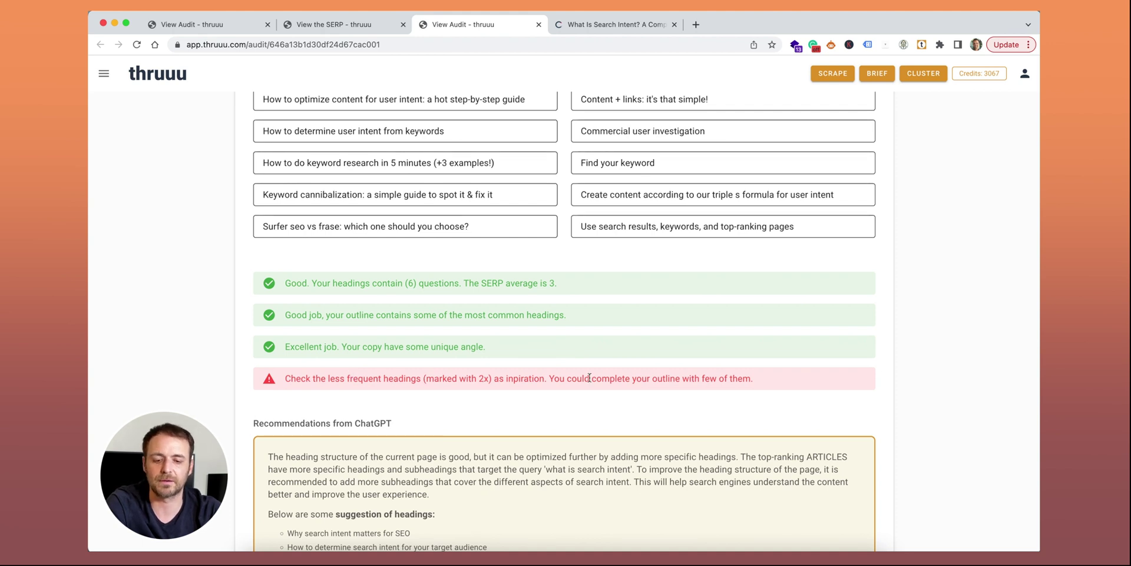
Scroll through all ChatGPT heading suggestions down to the Most Frequent Terms section.
{"action": "scroll", "coordinate": [635, 374], "scroll_direction": "down", "scroll_amount": 3}
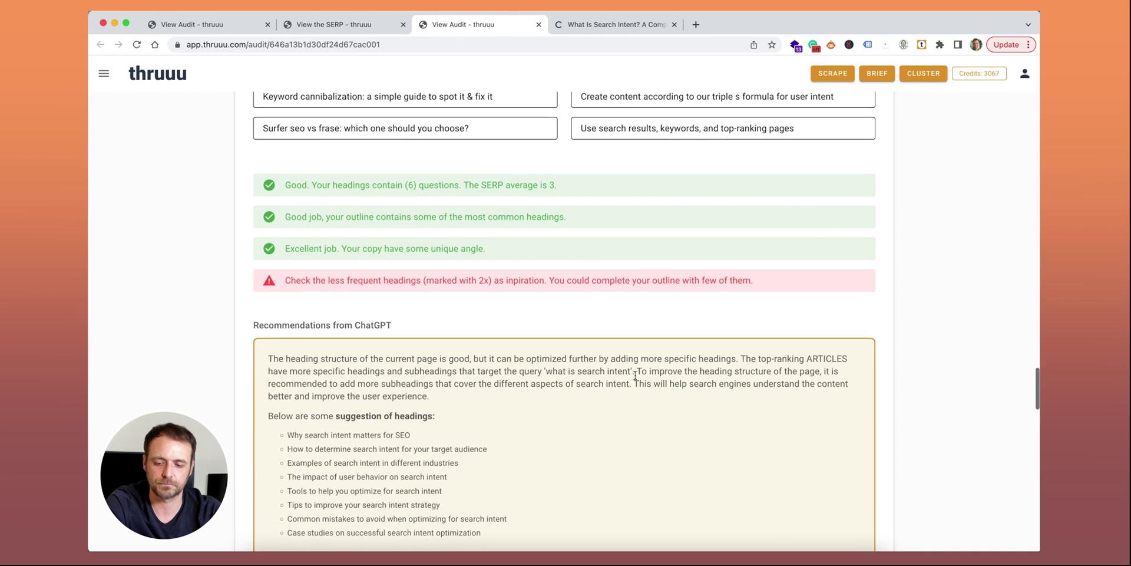
{"action": "scroll", "coordinate": [635, 374], "scroll_direction": "down", "scroll_amount": 3}
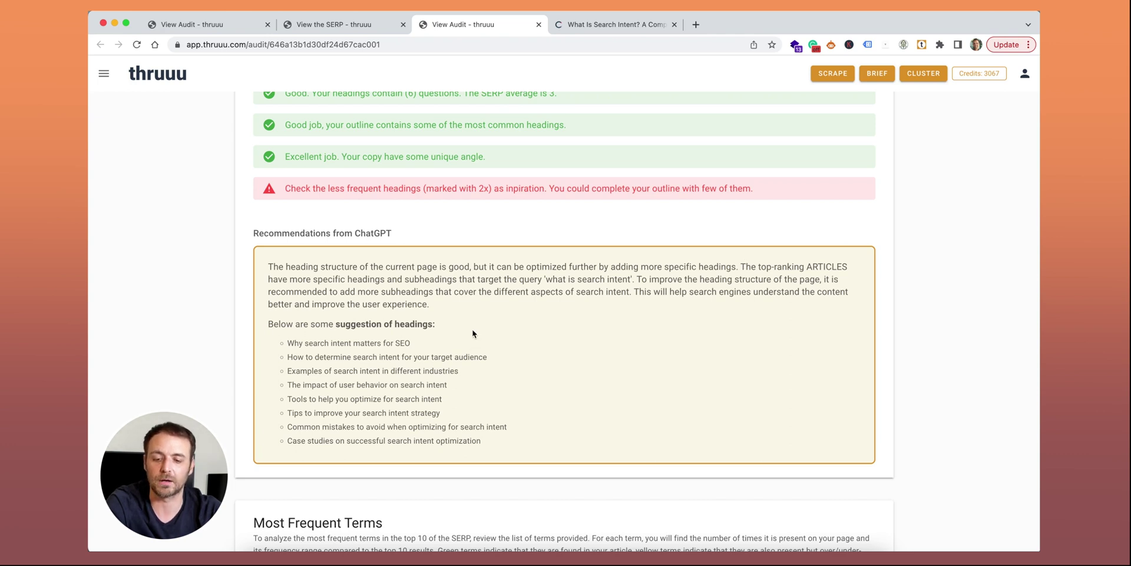
{"action": "scroll", "coordinate": [327, 175], "scroll_direction": "down", "scroll_amount": 6}
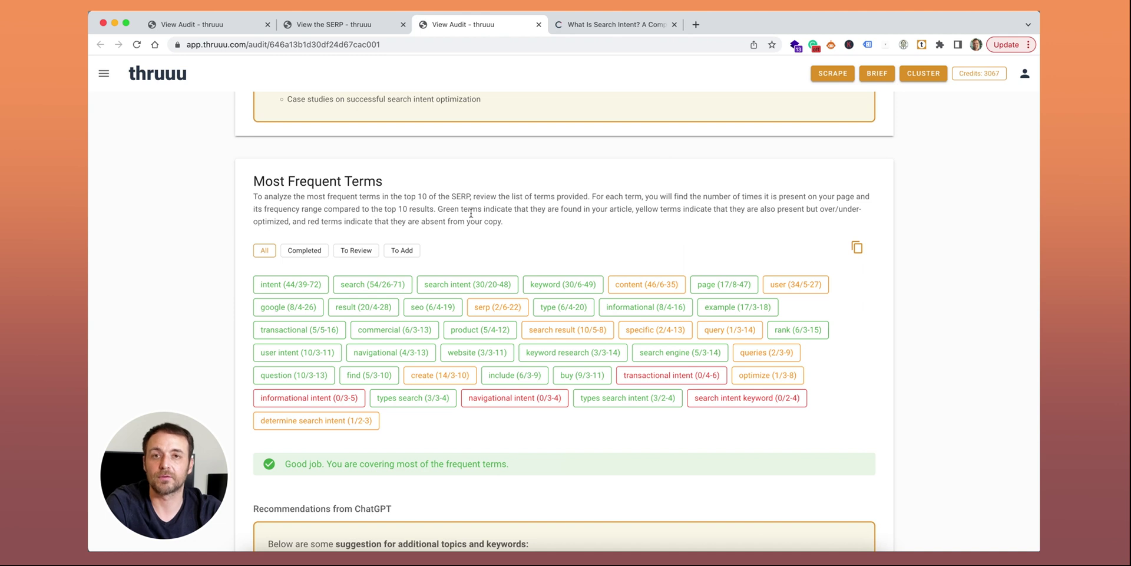
Filter to covered terms and highlight intent's page count 44 against the SERP range 39-72.
{"action": "left_click", "coordinate": [304, 251]}
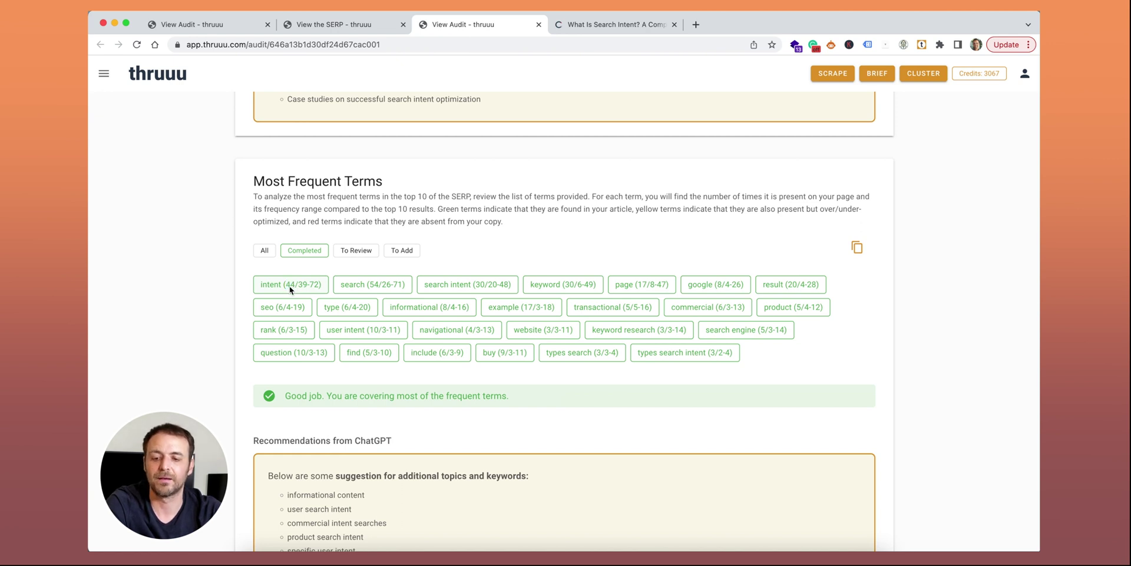
{"action": "double_click", "coordinate": [290, 284]}
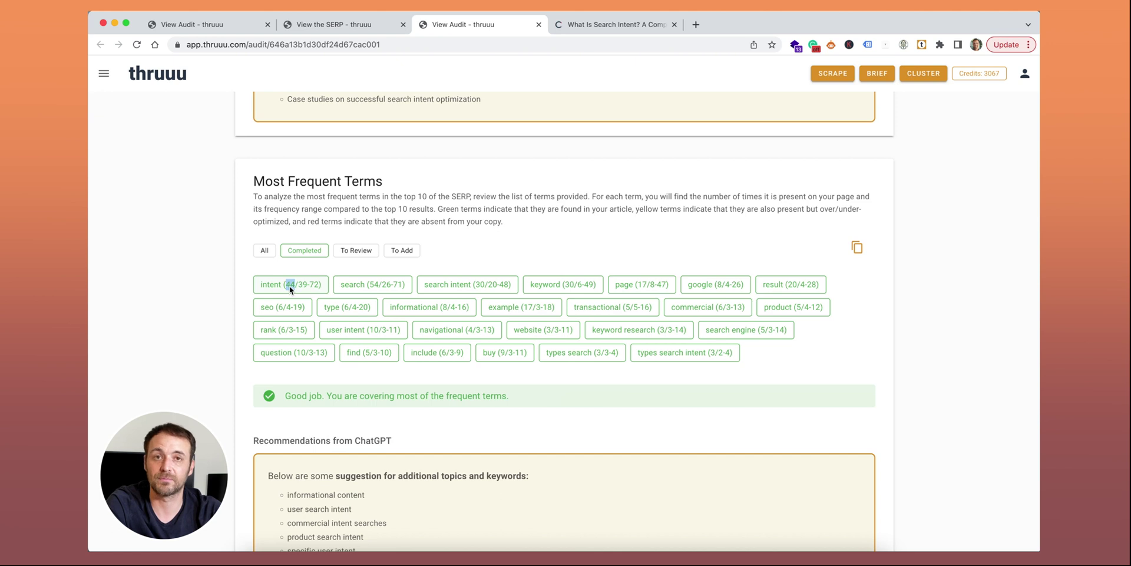
{"action": "left_click_drag", "start_coordinate": [299, 288], "coordinate": [315, 288]}
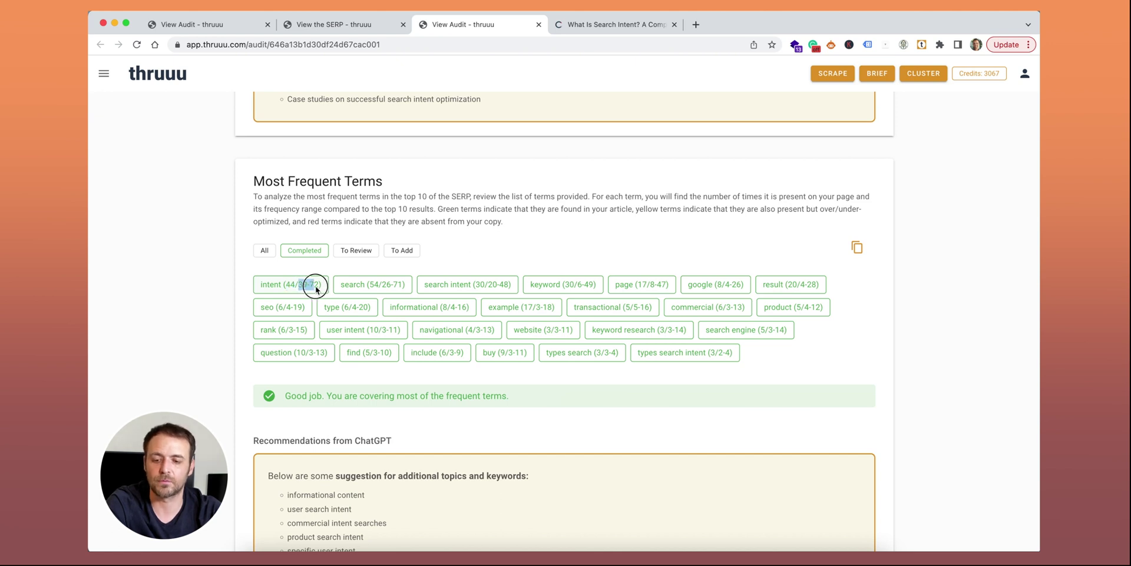
{"action": "double_click", "coordinate": [314, 287]}
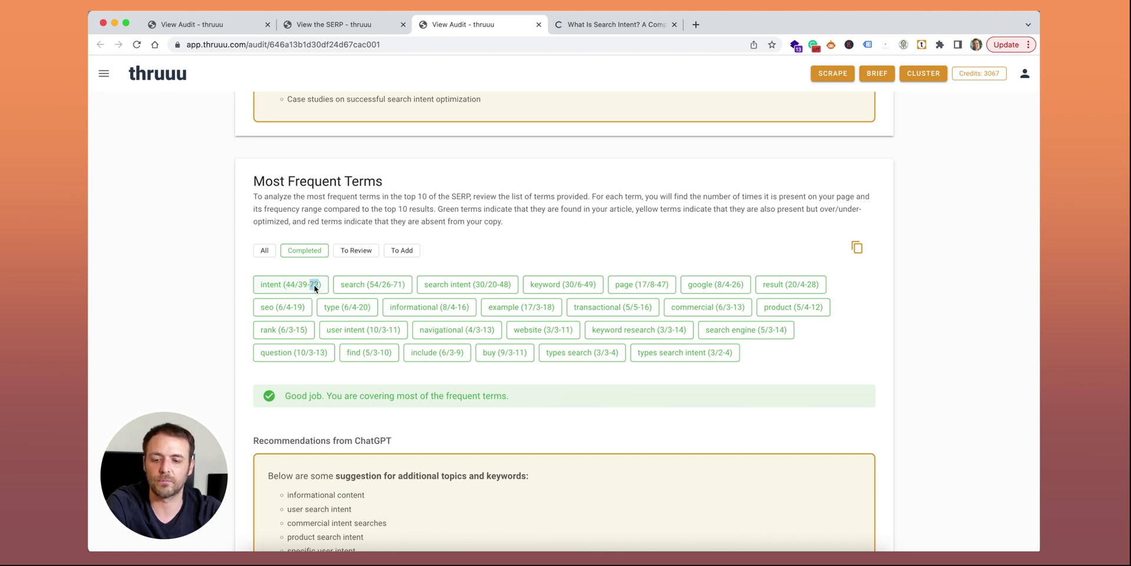
{"action": "left_click", "coordinate": [315, 288]}
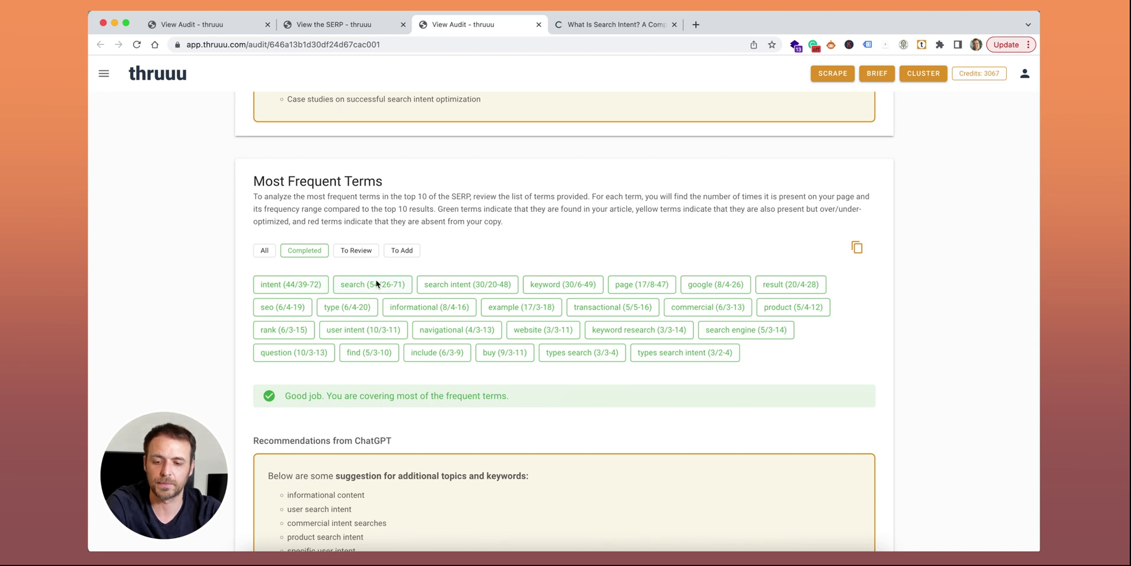
Switch the term filter to To Add, listing missing terms like transactional and navigational intent.
{"action": "left_click", "coordinate": [312, 252]}
{"action": "left_click", "coordinate": [345, 253]}
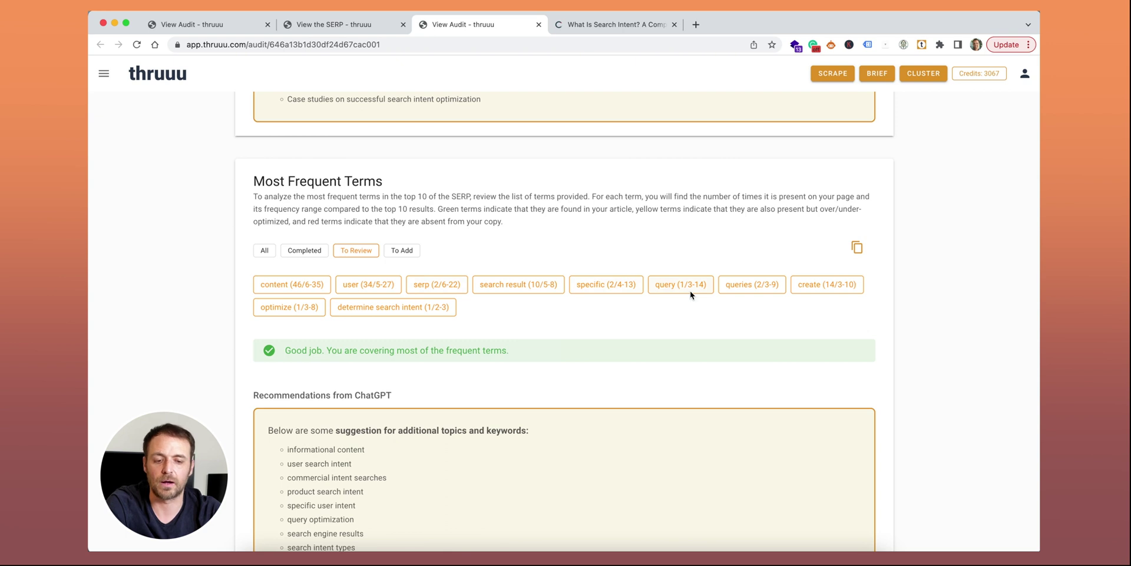
{"action": "left_click", "coordinate": [402, 250]}
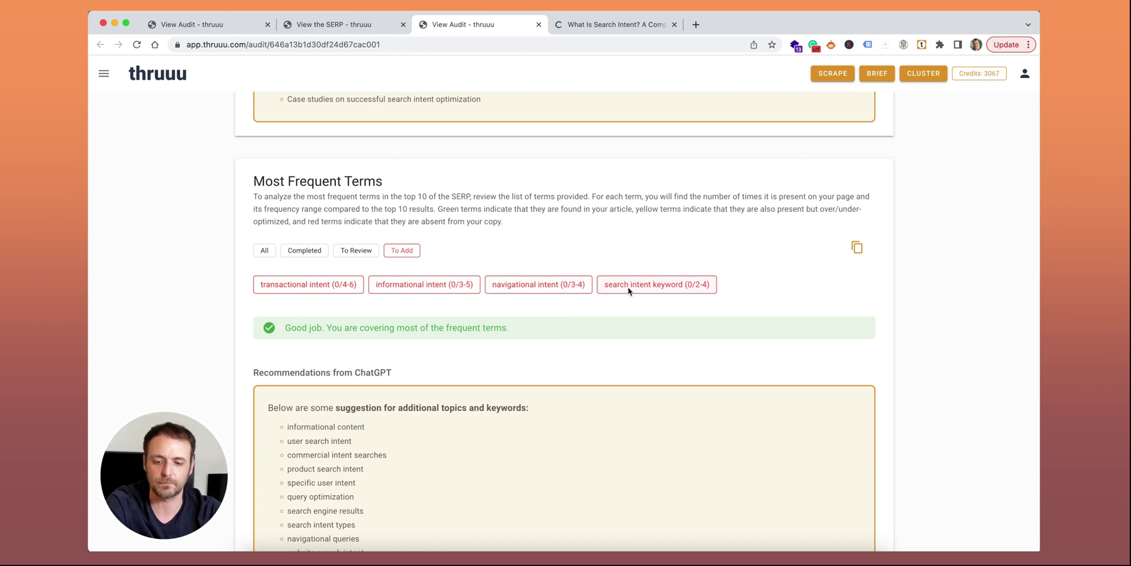
Scroll the ChatGPT topic and keyword suggestions, briefly selecting some lines.
{"action": "scroll", "coordinate": [628, 289], "scroll_direction": "down", "scroll_amount": 5}
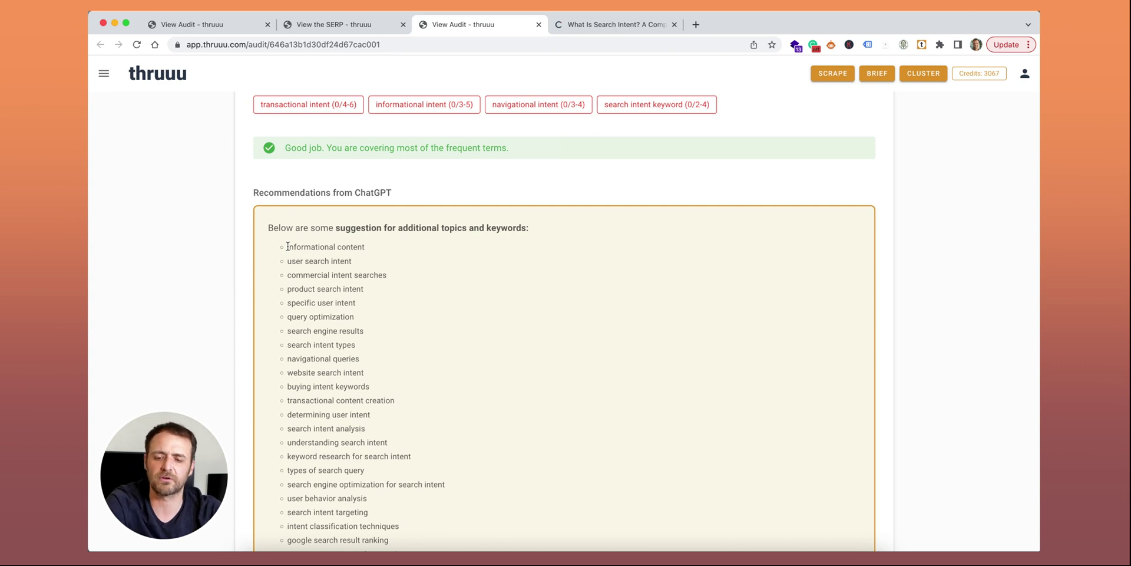
{"action": "left_click_drag", "start_coordinate": [287, 246], "coordinate": [366, 291]}
{"action": "left_click", "coordinate": [366, 291]}
Continue to Related Searches & PAA, where informational search intent shows 4 occurrences.
{"action": "scroll", "coordinate": [359, 288], "scroll_direction": "down", "scroll_amount": 2}
{"action": "scroll", "coordinate": [358, 289], "scroll_direction": "down", "scroll_amount": 1}
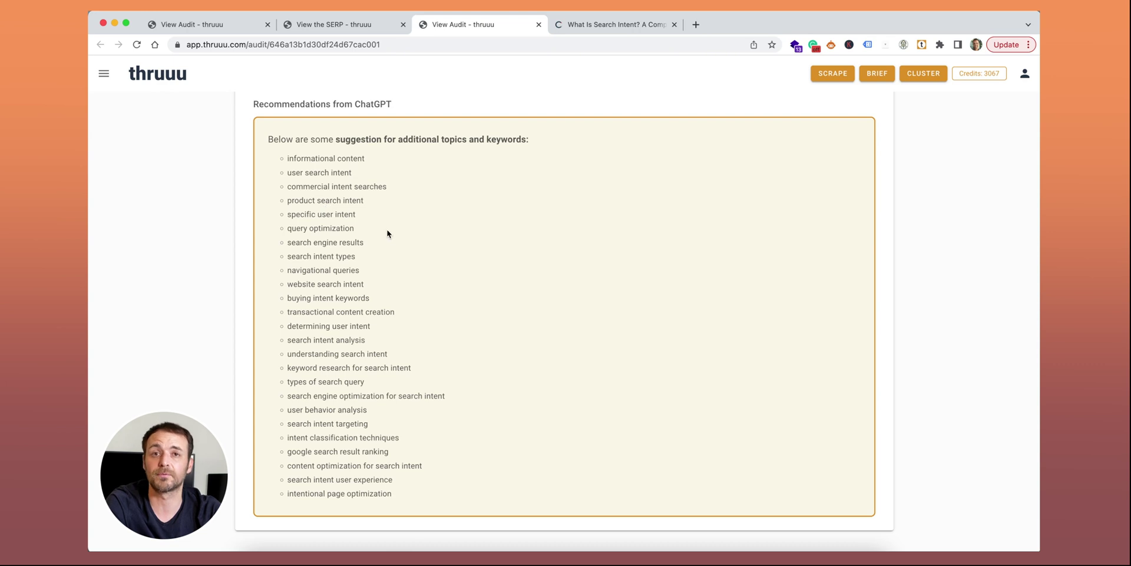
{"action": "scroll", "coordinate": [390, 234], "scroll_direction": "down", "scroll_amount": 3}
{"action": "scroll", "coordinate": [392, 237], "scroll_direction": "down", "scroll_amount": 4}
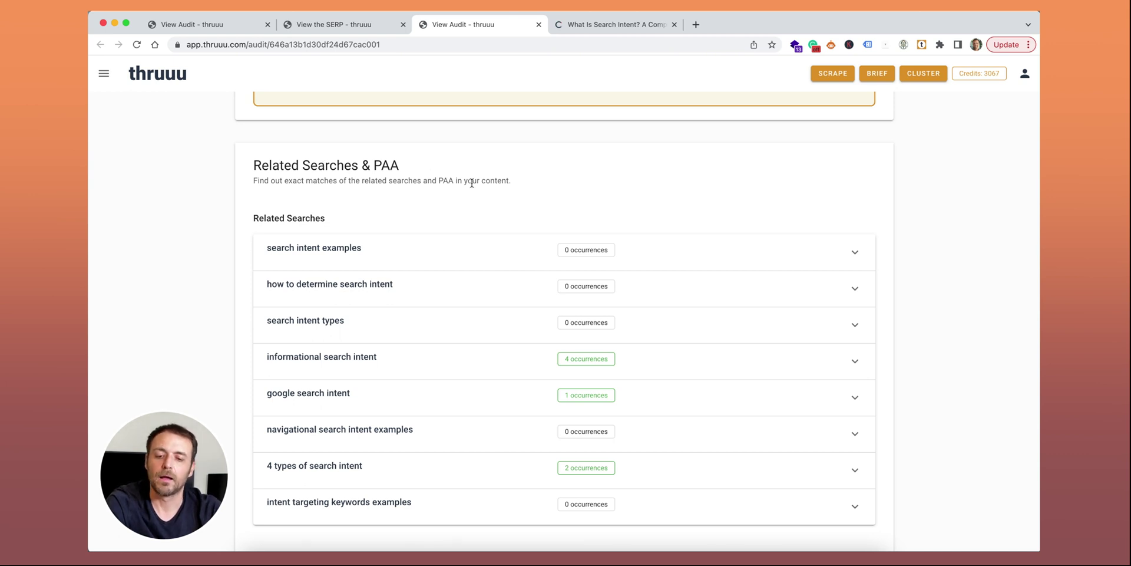
Expand the informational search intent row to reveal its three exact-match sentences.
{"action": "scroll", "coordinate": [471, 183], "scroll_direction": "down", "scroll_amount": 1}
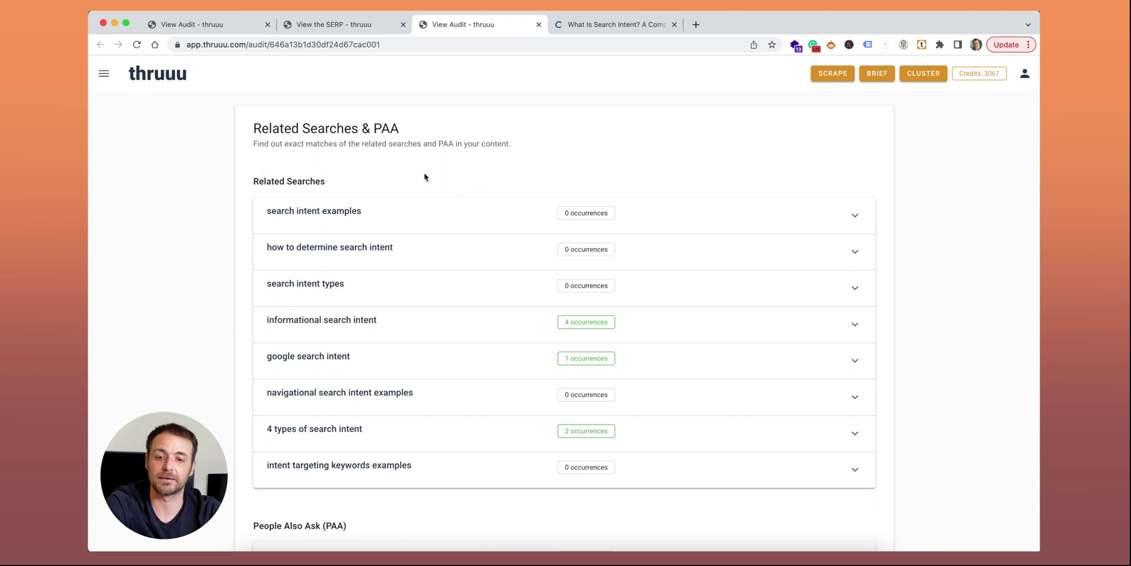
{"action": "scroll", "coordinate": [452, 185], "scroll_direction": "down", "scroll_amount": 1}
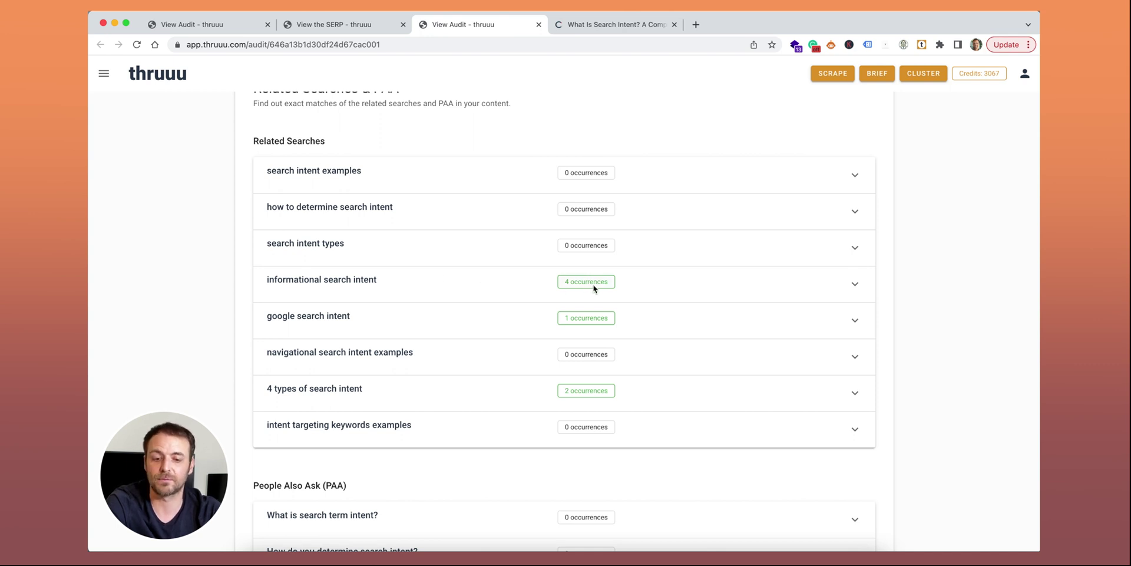
{"action": "left_click", "coordinate": [501, 286]}
{"action": "scroll", "coordinate": [500, 285], "scroll_direction": "down", "scroll_amount": 1}
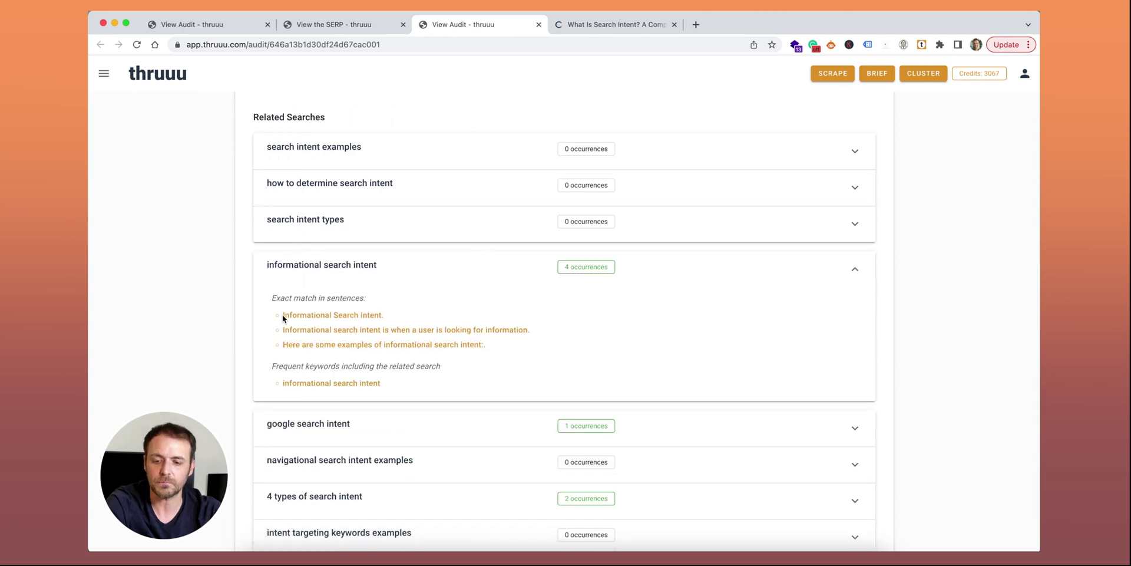
Highlight each of the three matched sentences and the frequent keyword 'intent' to inspect them.
{"action": "left_click_drag", "start_coordinate": [283, 315], "coordinate": [357, 312]}
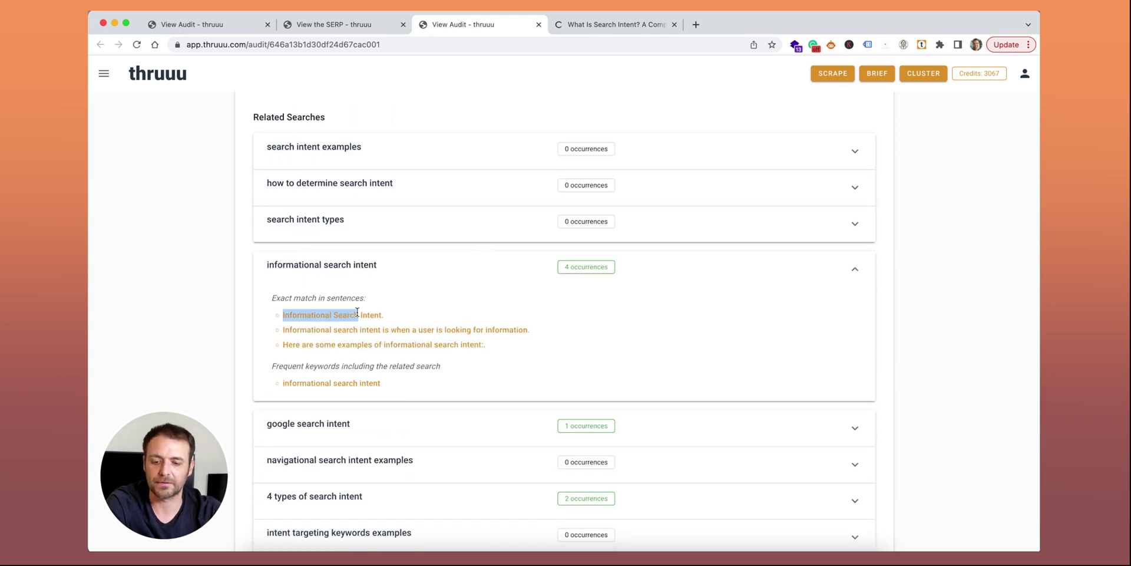
{"action": "double_click", "coordinate": [369, 315]}
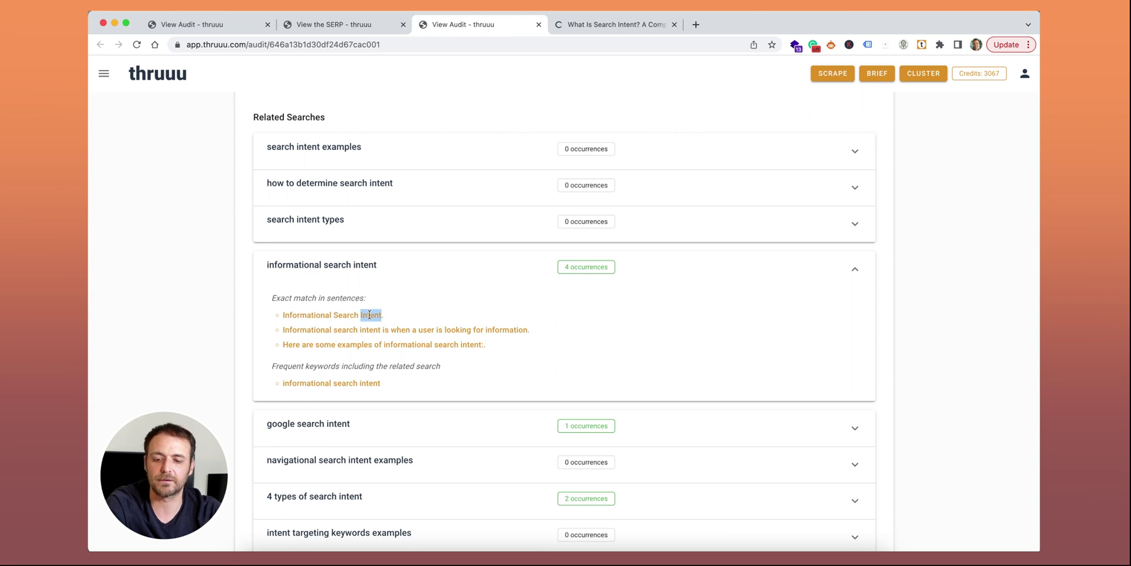
{"action": "triple_click", "coordinate": [324, 328]}
{"action": "triple_click", "coordinate": [323, 329]}
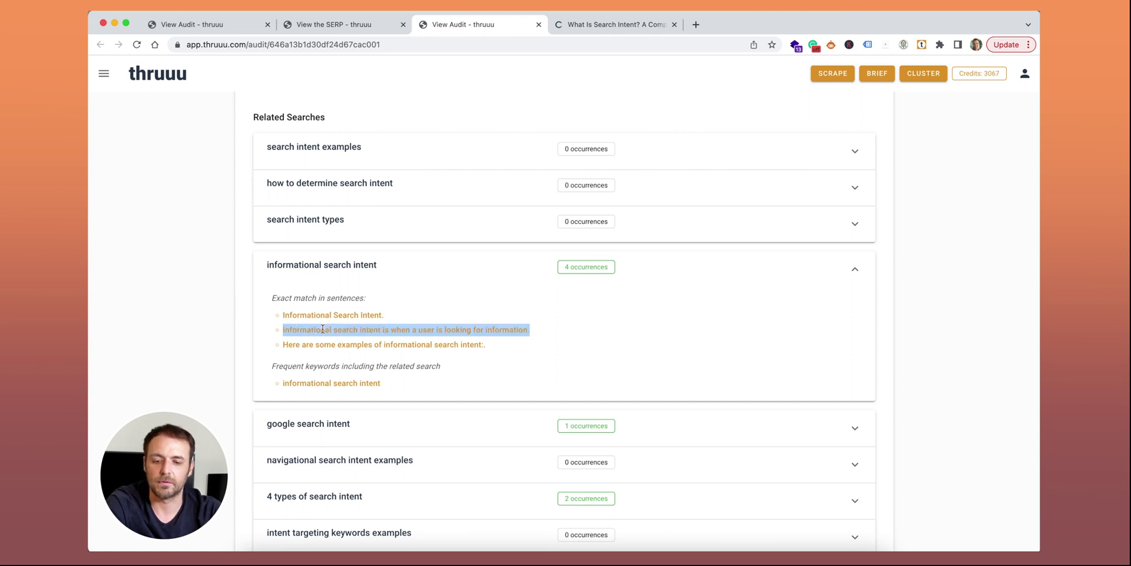
{"action": "triple_click", "coordinate": [313, 345]}
{"action": "left_click", "coordinate": [398, 346]}
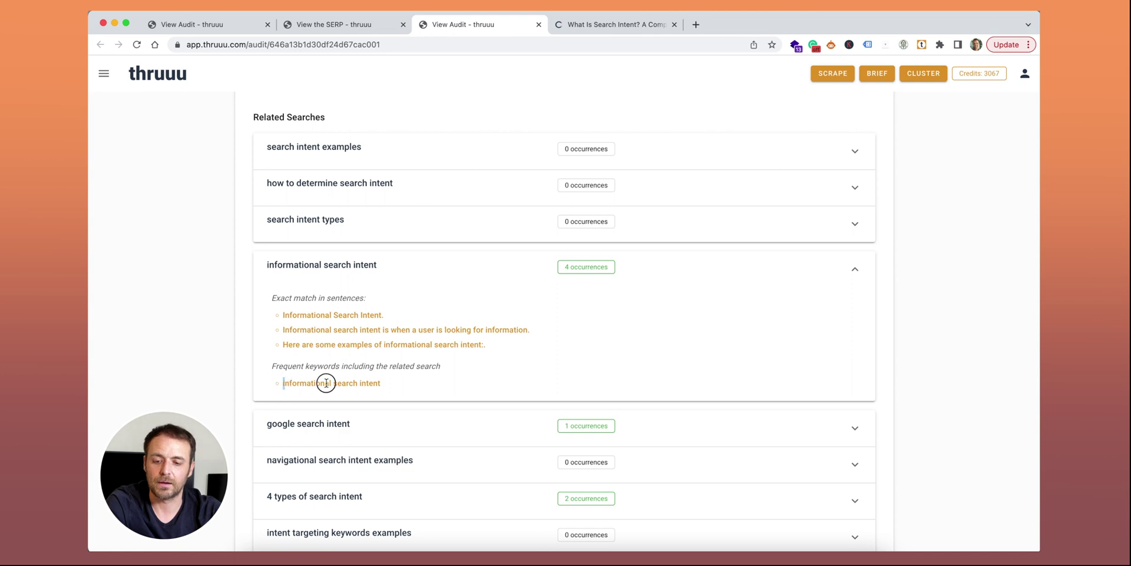
{"action": "double_click", "coordinate": [368, 383]}
{"action": "left_click", "coordinate": [406, 369]}
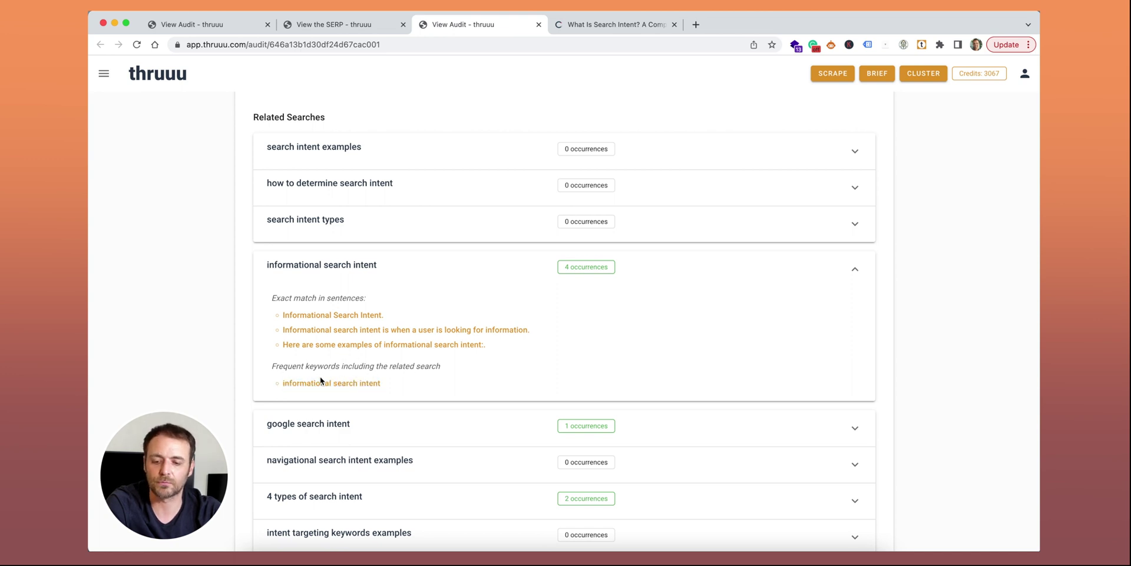
Expand the google search intent matches and the sentence matching 'Why is search intent important?'.
{"action": "scroll", "coordinate": [466, 329], "scroll_direction": "down", "scroll_amount": 2}
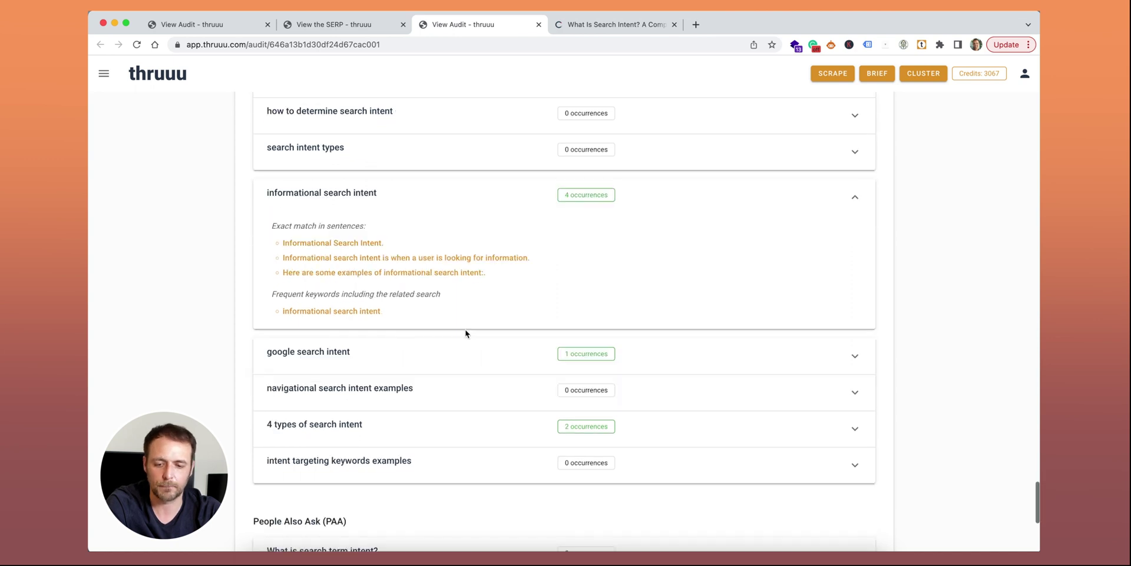
{"action": "left_click", "coordinate": [406, 359]}
{"action": "scroll", "coordinate": [471, 290], "scroll_direction": "down", "scroll_amount": 5}
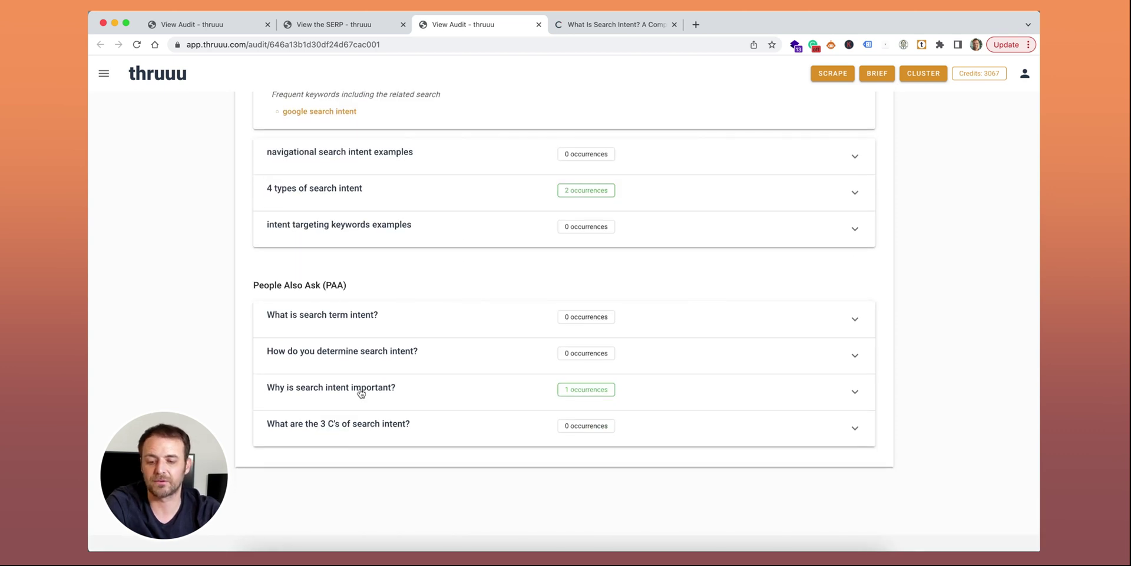
{"action": "left_click", "coordinate": [460, 397]}
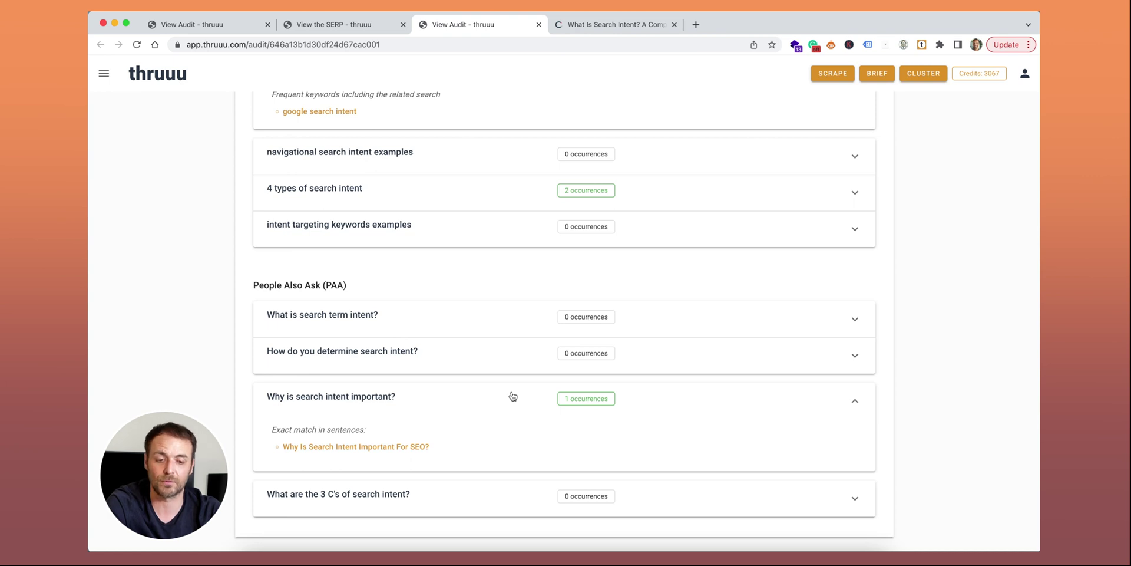
{"action": "scroll", "coordinate": [513, 396], "scroll_direction": "down", "scroll_amount": 2}
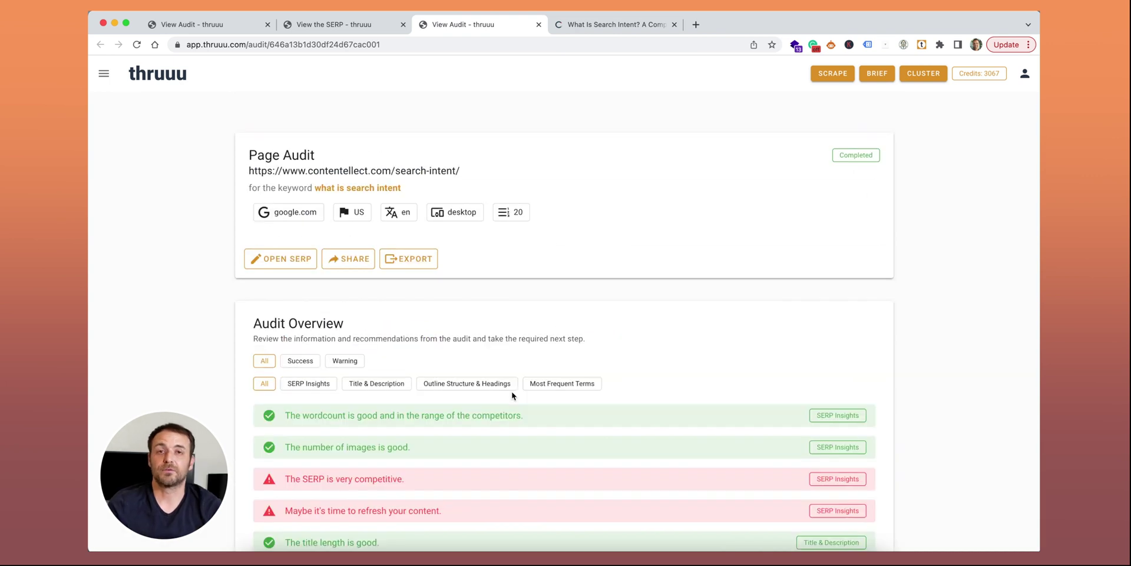
Copy the audit's public share link and load it in a new browser tab.
{"action": "left_click", "coordinate": [351, 259]}
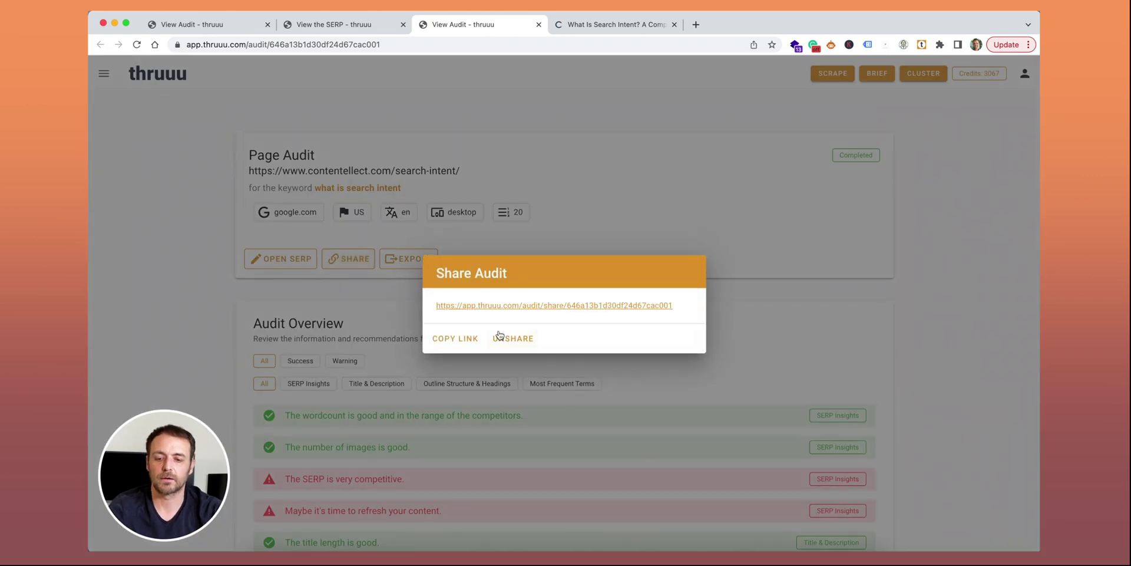
{"action": "left_click", "coordinate": [458, 336]}
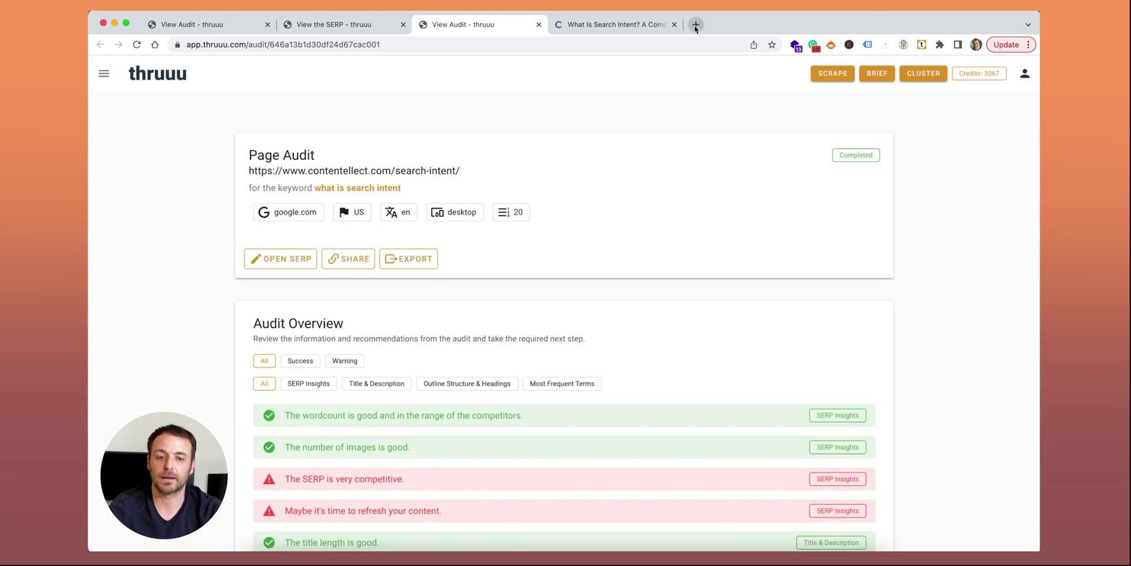
{"action": "left_click", "coordinate": [696, 25]}
{"action": "type", "text": "https://app.thruuu.com/audit/share/646a13b1d30df24d67cac001"}
{"action": "key", "text": "Return"}
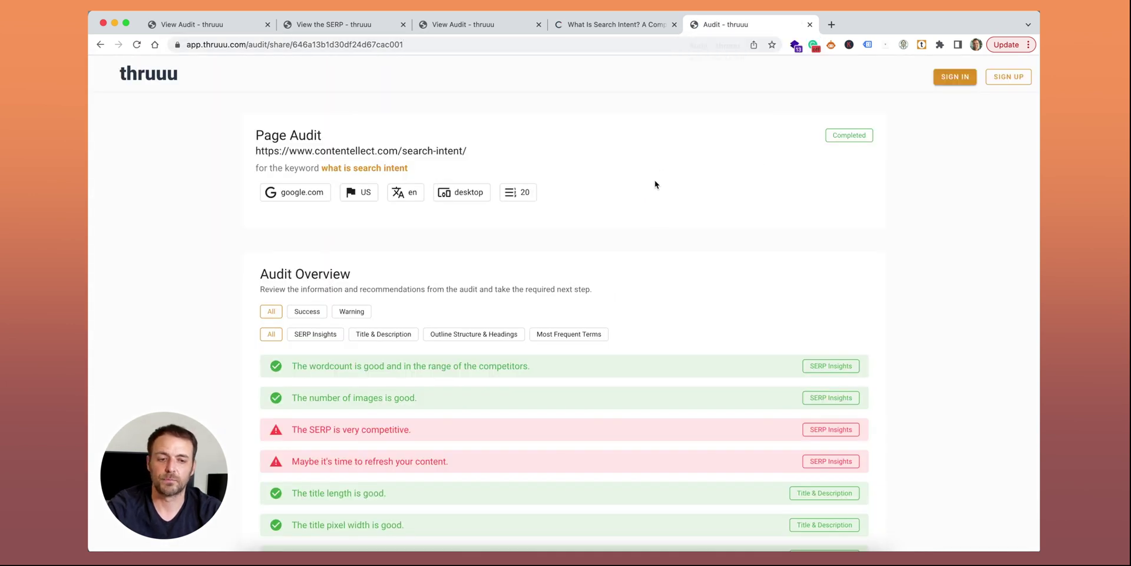
Scroll through the read-only shared audit, then return to the original audit tab.
{"action": "scroll", "coordinate": [654, 182], "scroll_direction": "down", "scroll_amount": 15}
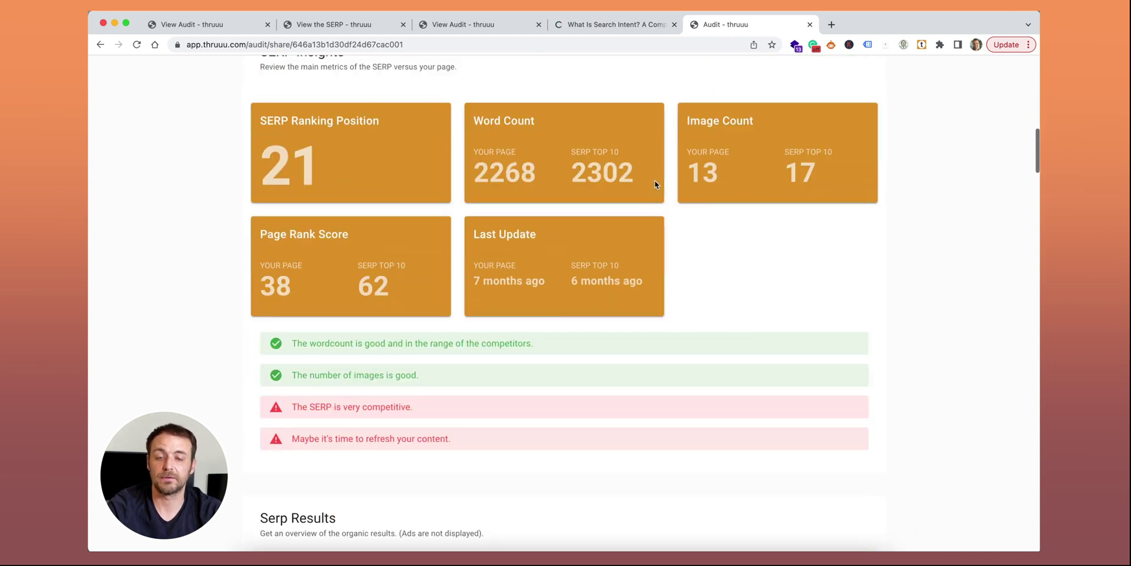
{"action": "scroll", "coordinate": [698, 195], "scroll_direction": "down", "scroll_amount": 5}
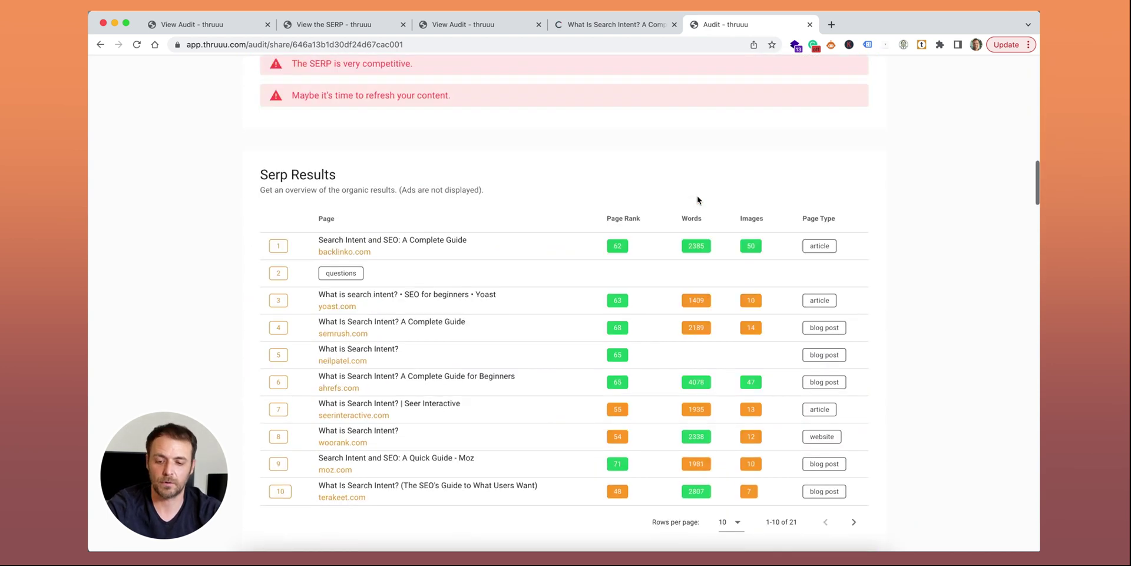
{"action": "key", "text": "ctrl+1"}
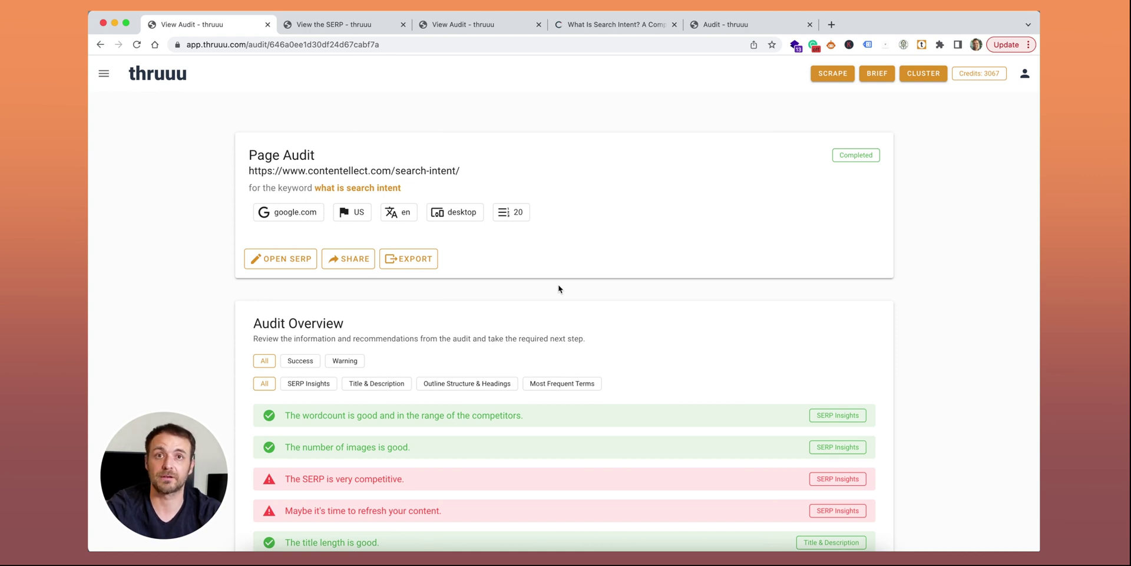
Choose Page Audits from the navigation menu to load the My Audits list.
{"action": "left_click", "coordinate": [104, 73]}
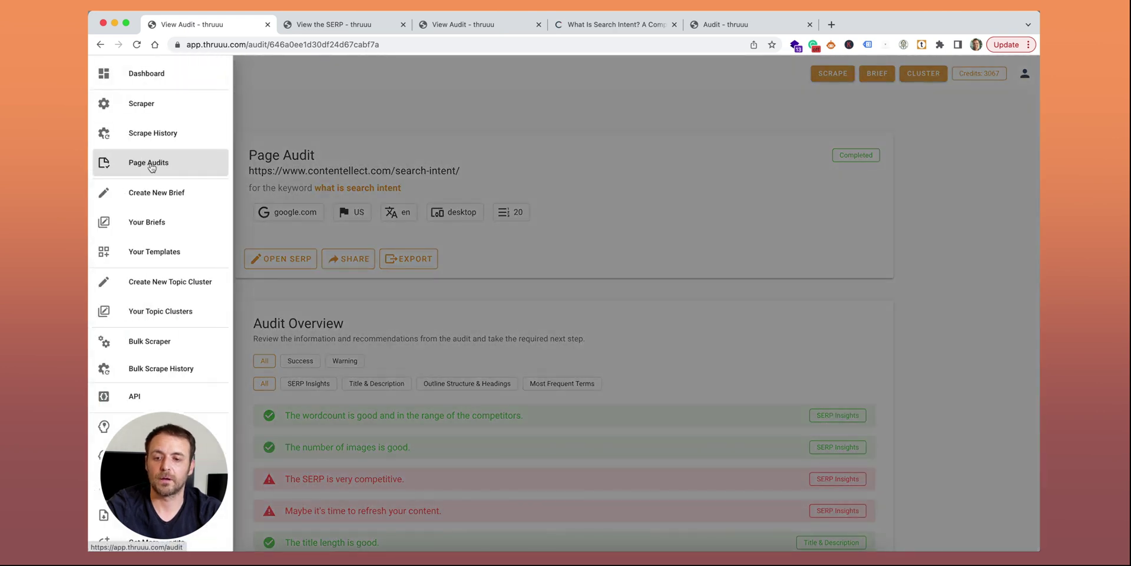
{"action": "left_click", "coordinate": [150, 165]}
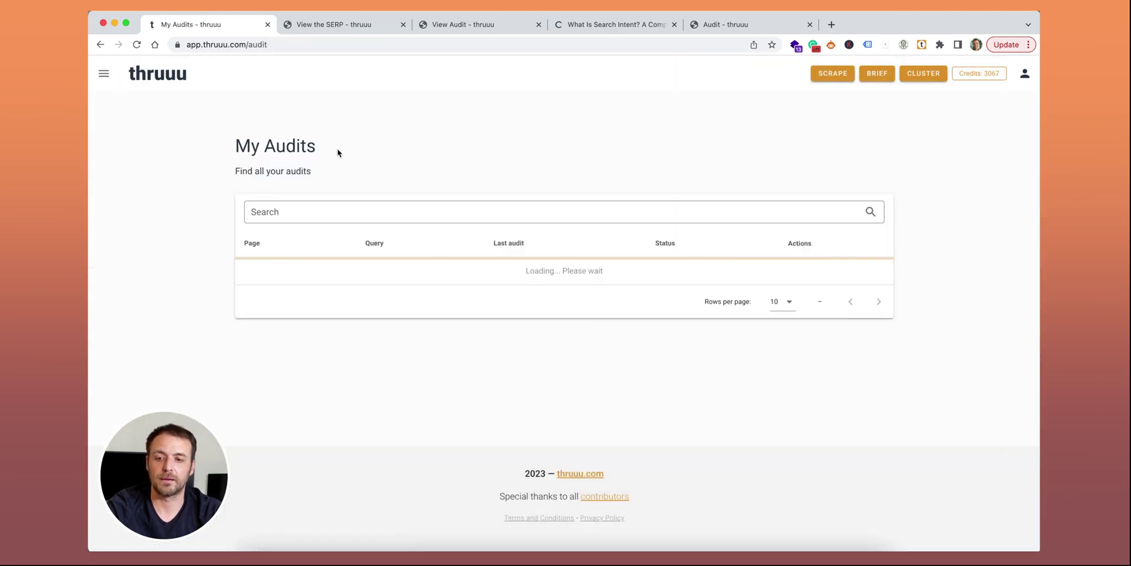